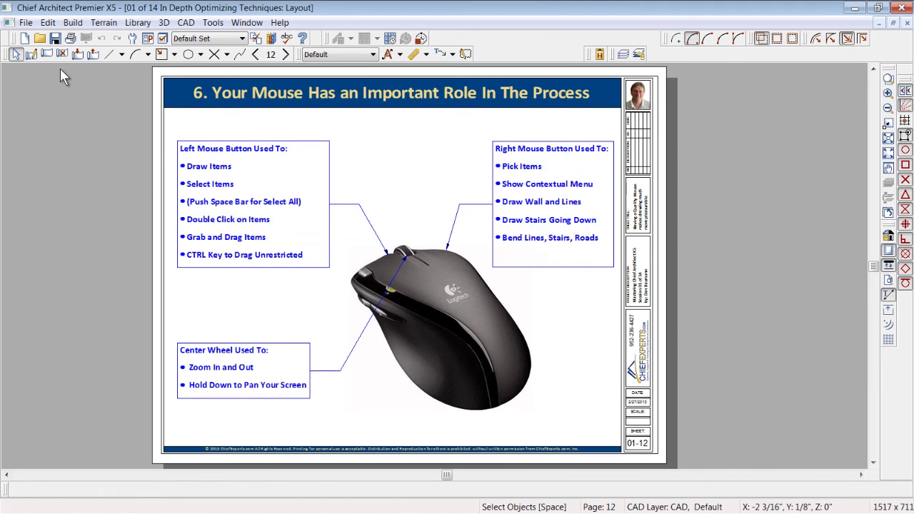
scroll(60, 69, up, 1)
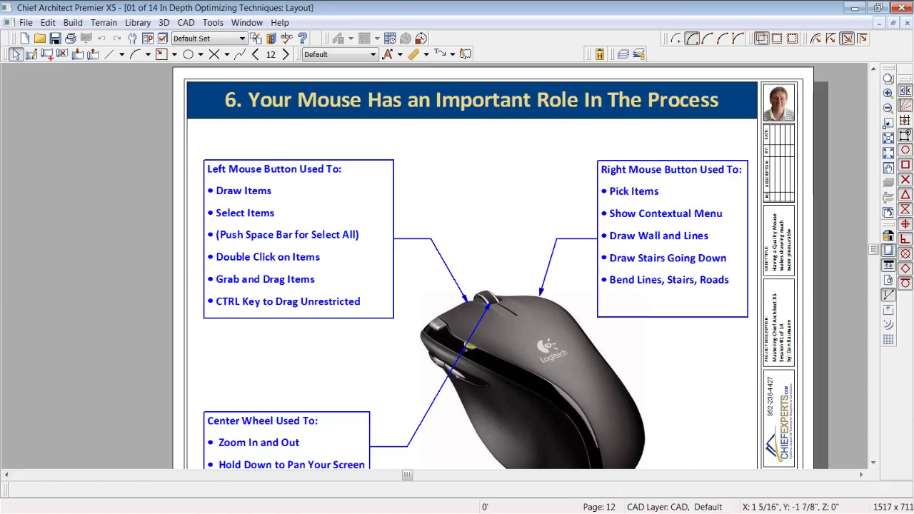
drag(93, 141, 253, 127)
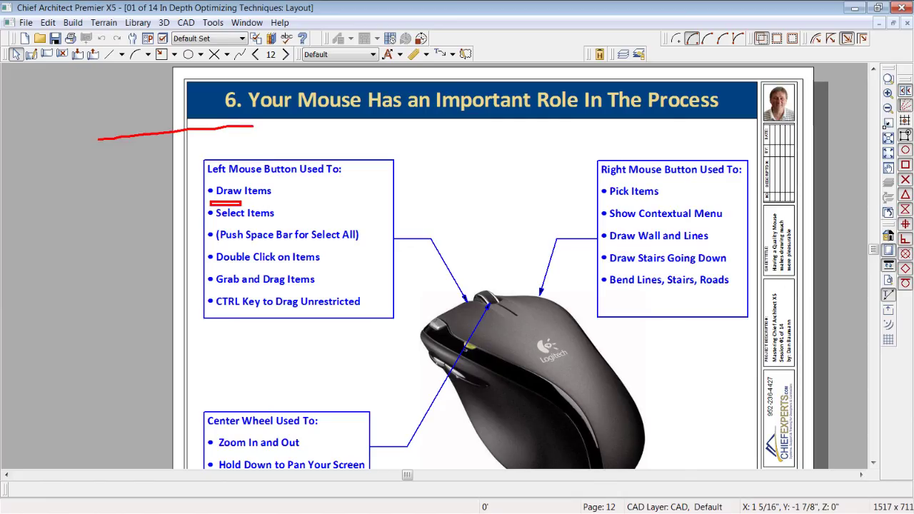
drag(201, 199, 287, 226)
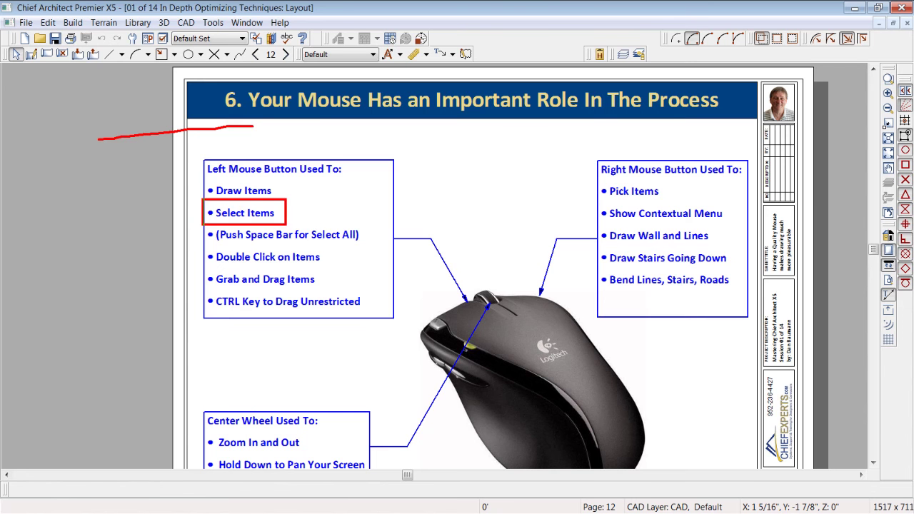
key(Escape)
Switch to the sample house floor plan and select the living room's roof plane with the Roof Plane tool active.
key(ctrl+Tab)
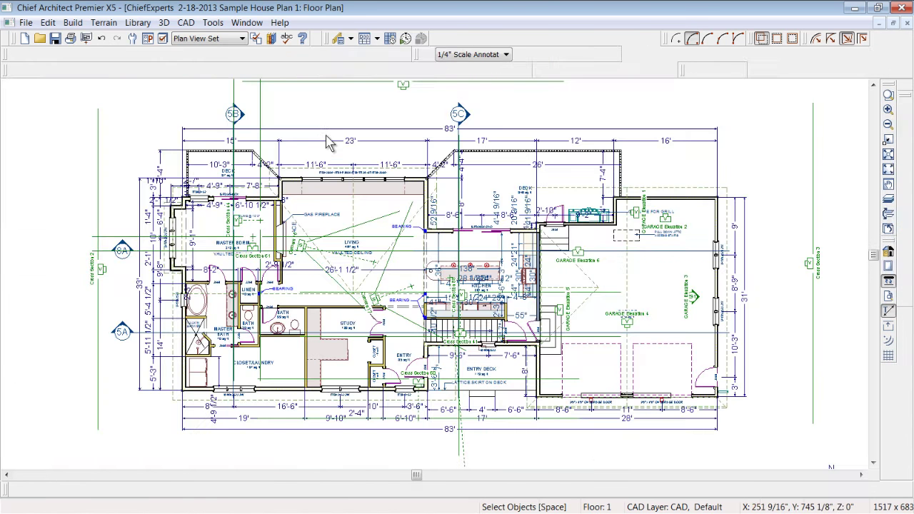
scroll(331, 112, up, 1)
scroll(331, 120, up, 3)
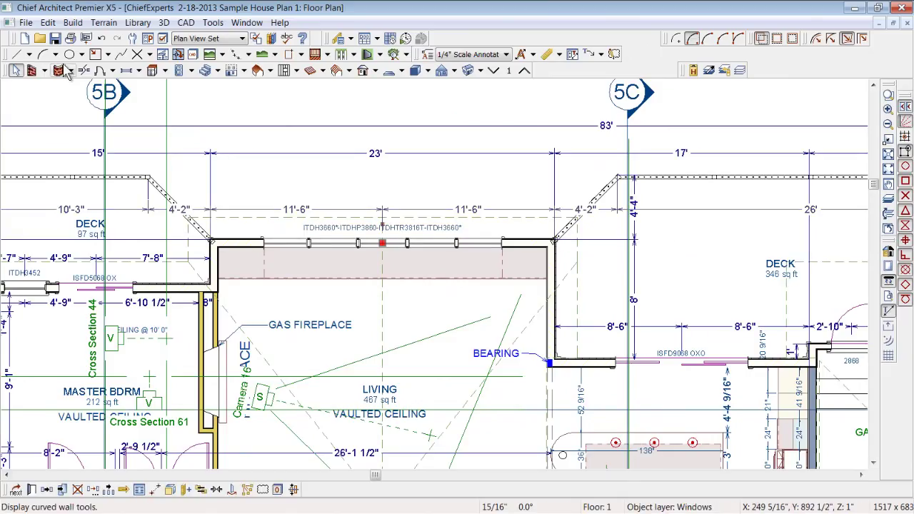
click(133, 72)
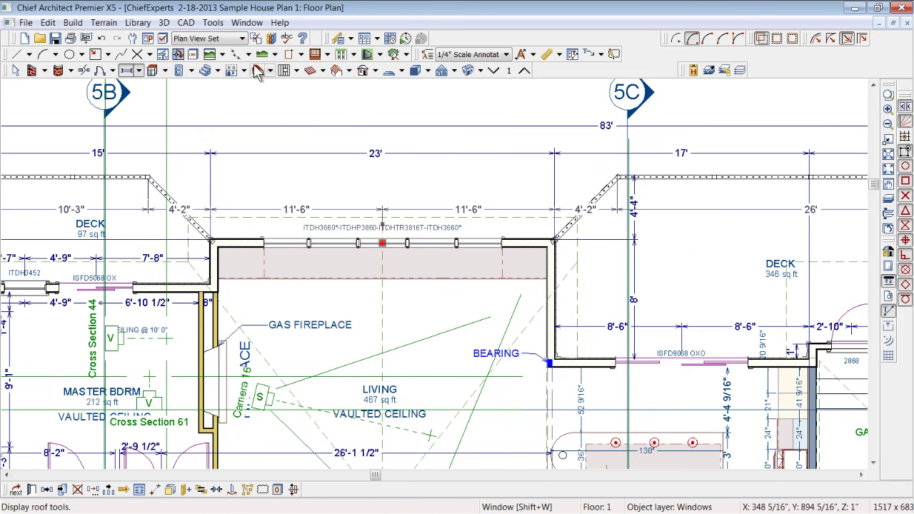
click(259, 71)
click(381, 313)
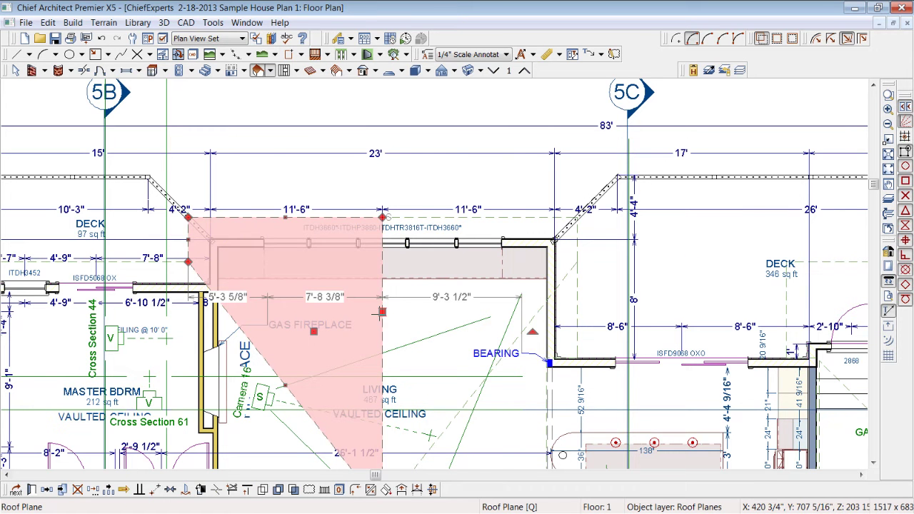
scroll(565, 166, down, 2)
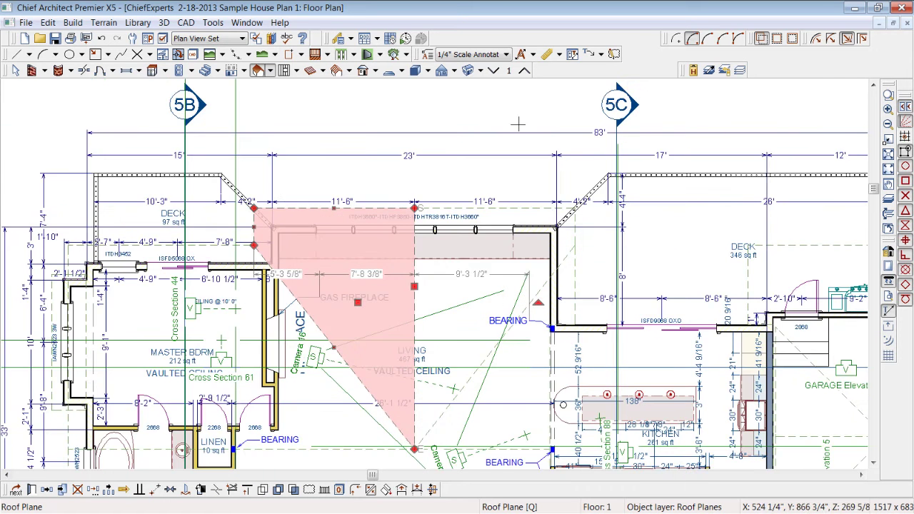
Return to Select Objects and select the living room's mulled window unit, then the GAS FIREPLACE label.
key(space)
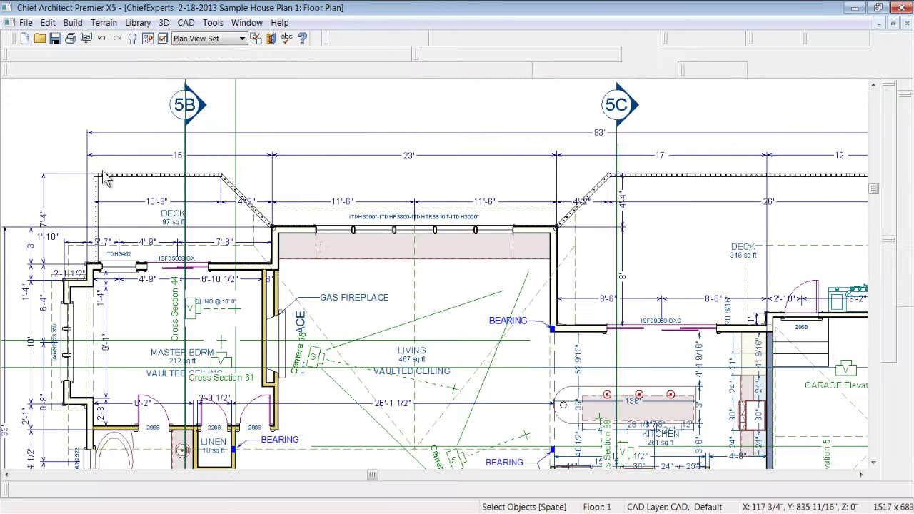
scroll(623, 457, up, 2)
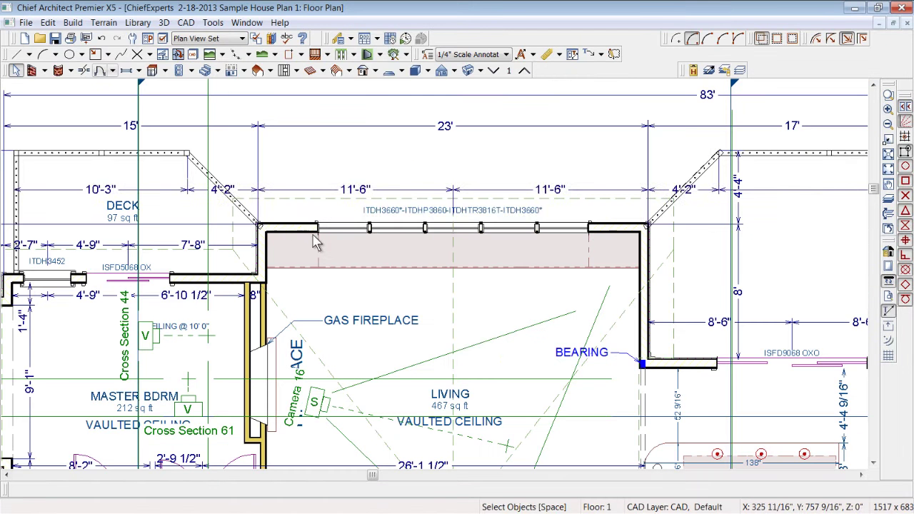
click(331, 225)
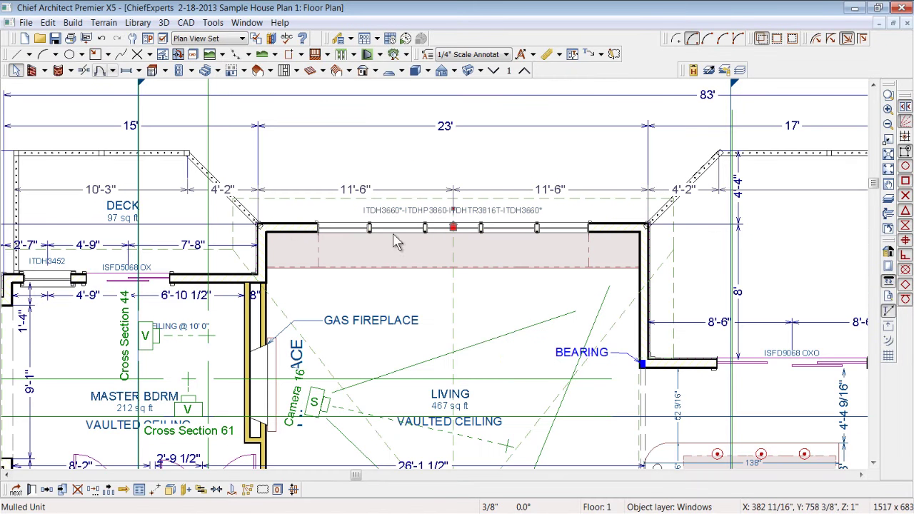
click(294, 226)
click(322, 318)
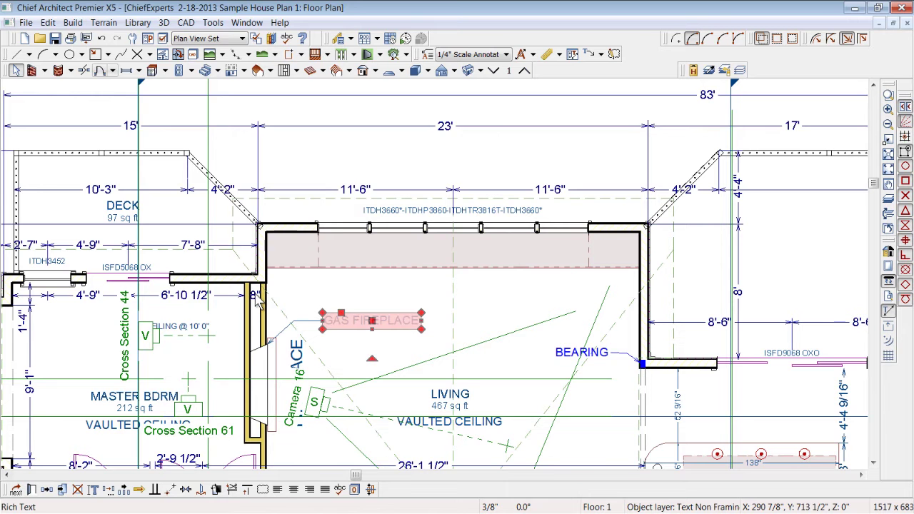
Inspect the specification of the wall between the master bedroom and deck without changing it, then switch to the mouse layout page.
double_click(223, 276)
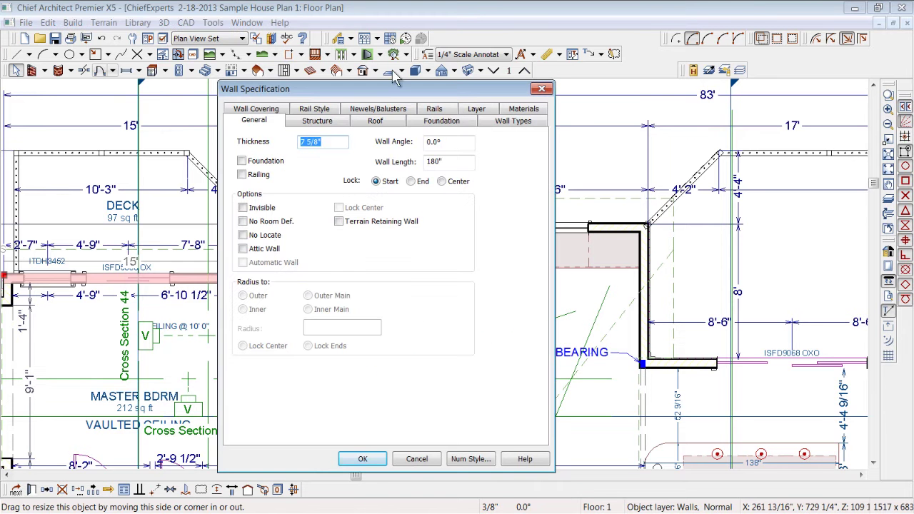
click(420, 463)
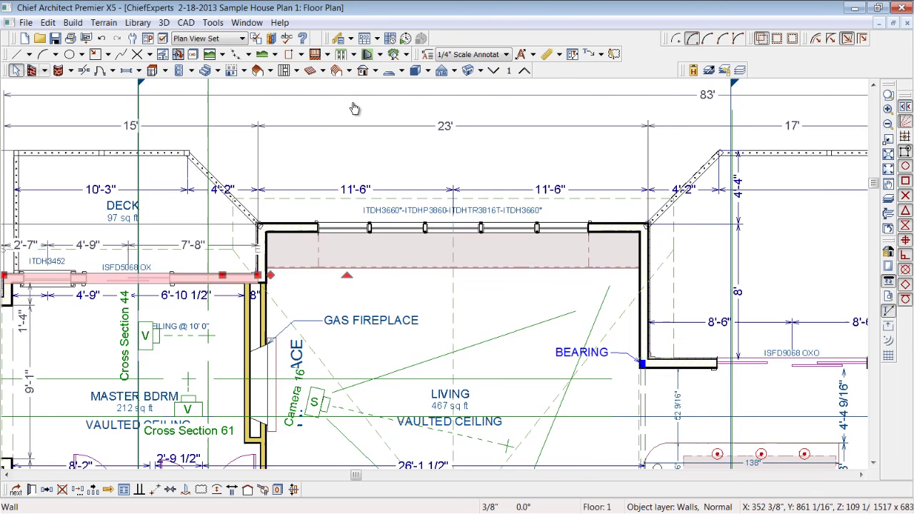
scroll(354, 106, down, 1)
key(ctrl+Tab)
key(ctrl+Tab)
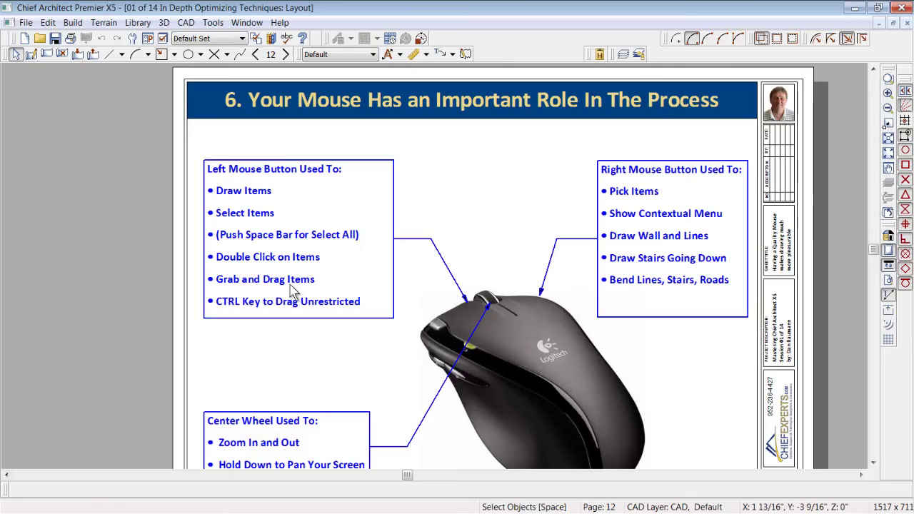
Return to the floor plan and move the kitchen island's custom countertop into the living room.
key(ctrl+Tab)
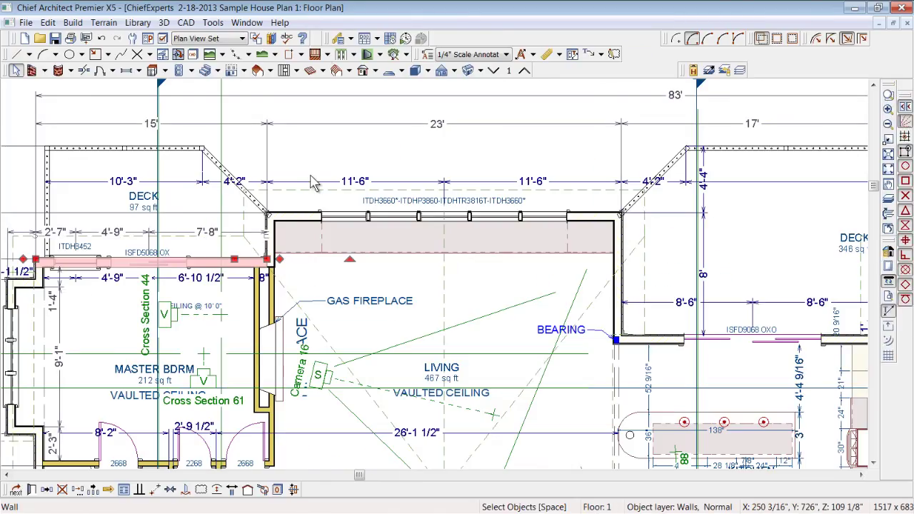
click(380, 99)
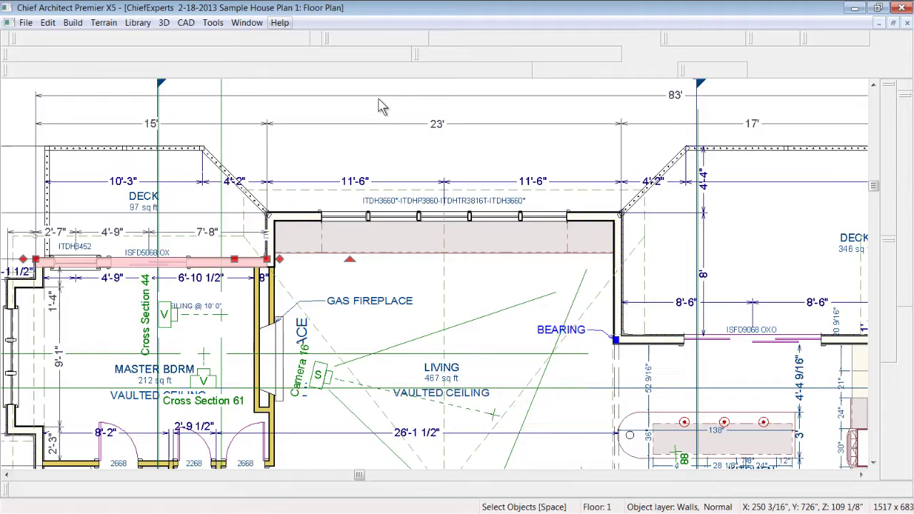
scroll(381, 99, down, 2)
scroll(421, 168, up, 3)
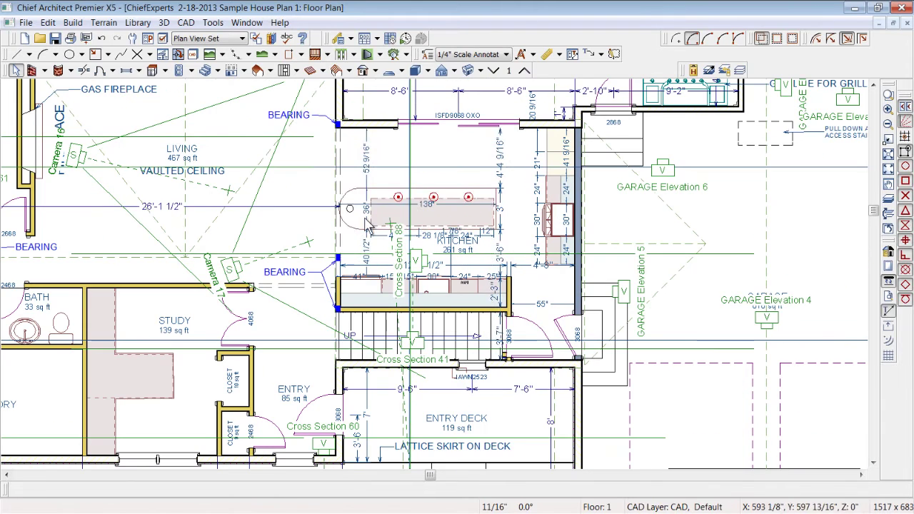
click(357, 230)
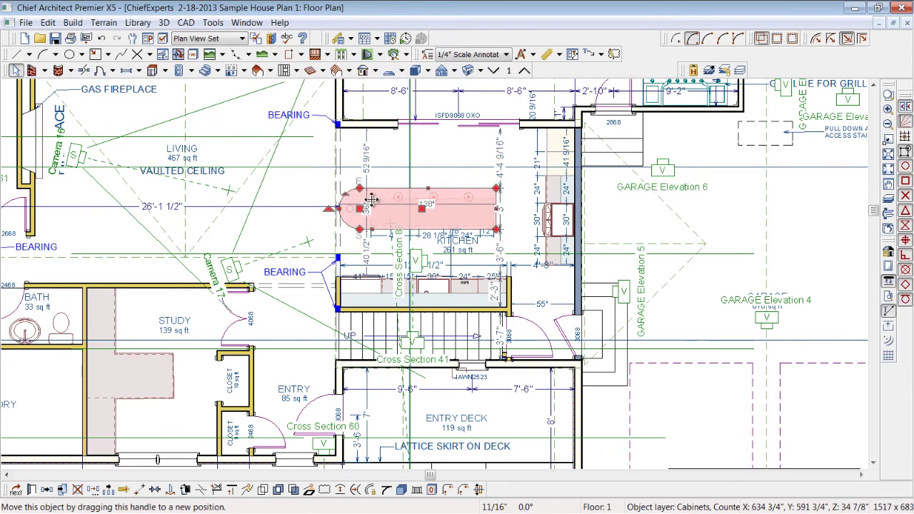
drag(420, 210, 200, 228)
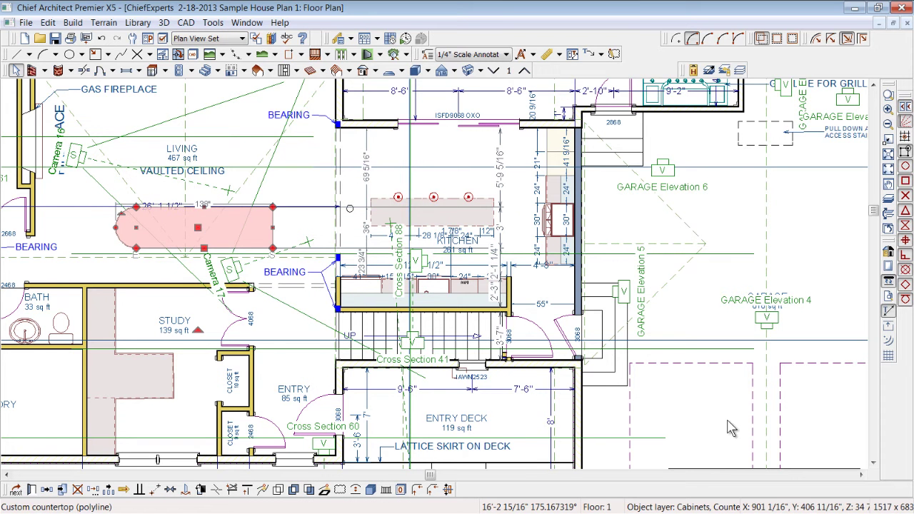
Check the dragging notes on the layout page, then nudge the custom countertop slightly within the living room.
scroll(730, 448, down, 2)
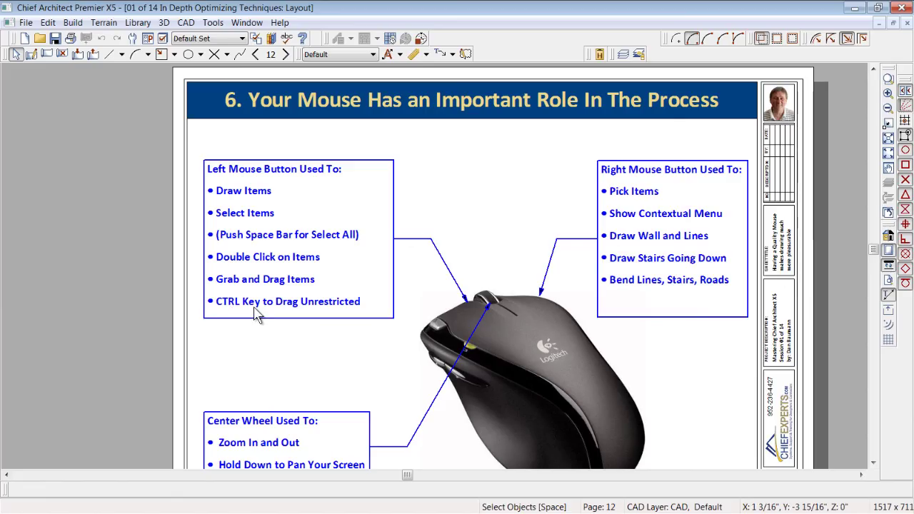
scroll(84, 189, down, 1)
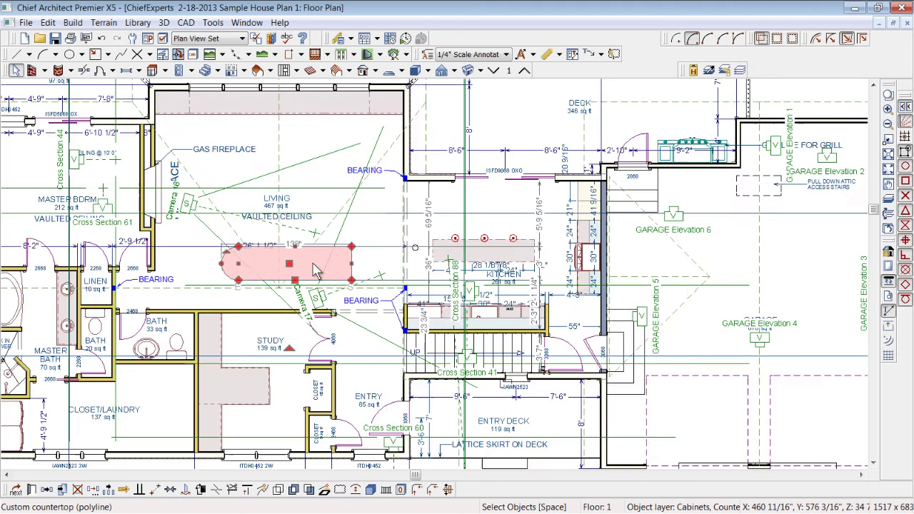
scroll(286, 287, up, 2)
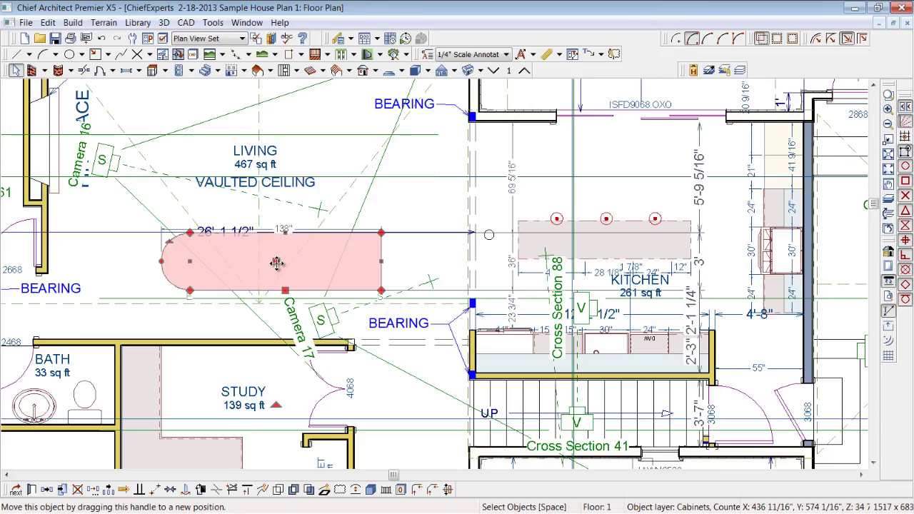
drag(276, 264, 302, 259)
scroll(303, 260, down, 1)
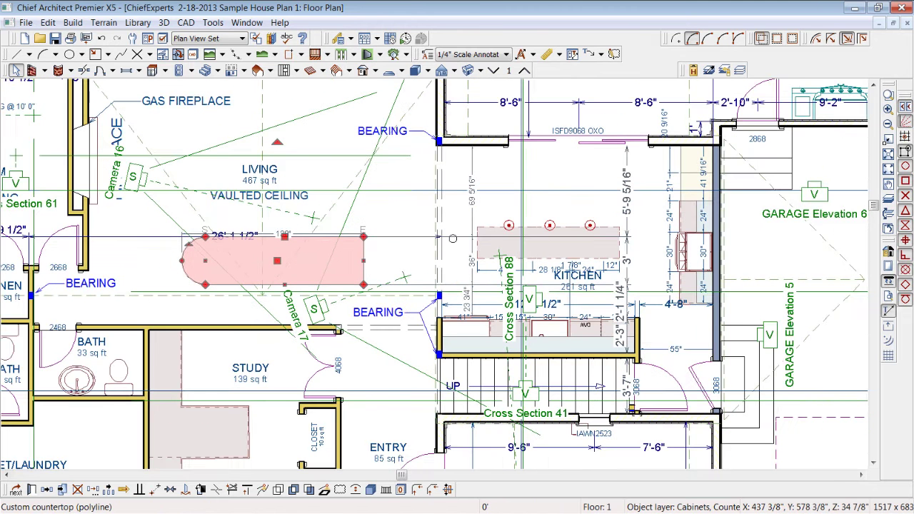
Examine the Bumping/Pushing toggle, then review the right mouse button uses listed on the layout page.
click(904, 106)
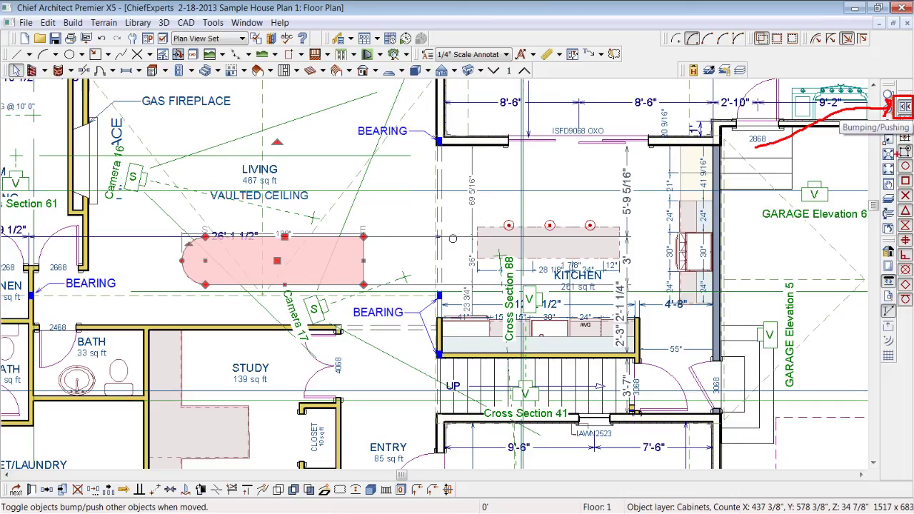
scroll(901, 107, down, 4)
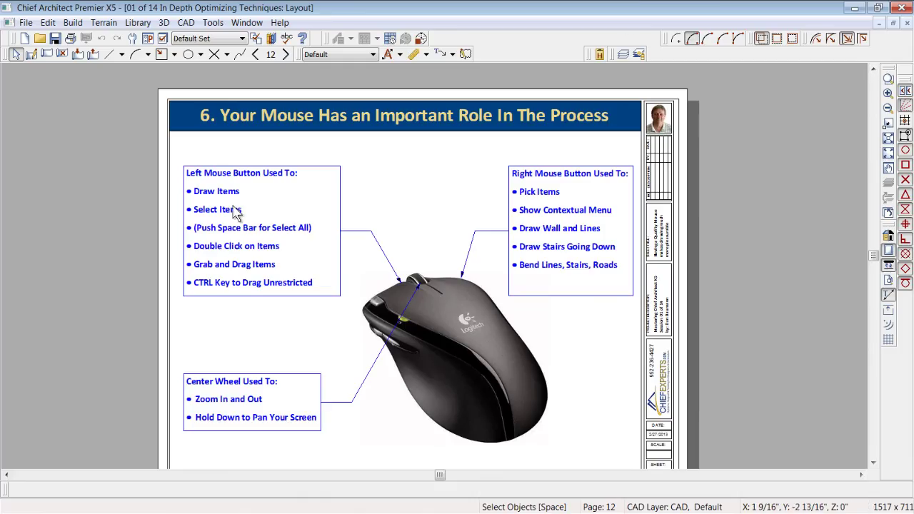
scroll(384, 159, down, 1)
scroll(384, 159, up, 1)
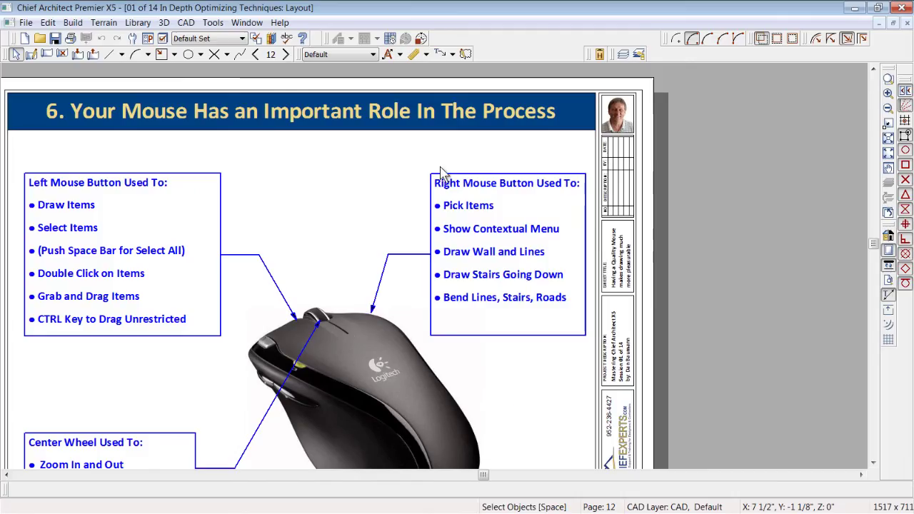
click(433, 175)
scroll(328, 198, down, 1)
click(630, 225)
scroll(527, 273, up, 1)
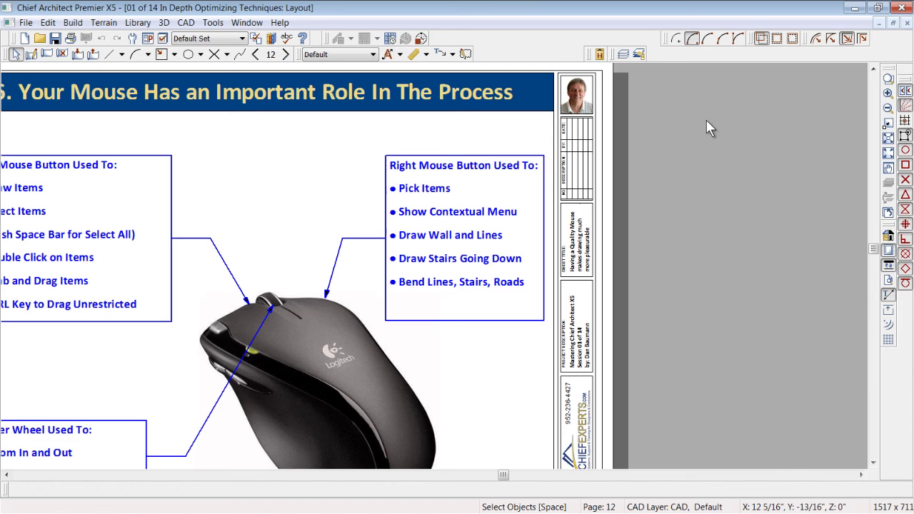
Switch to the other open floor plan and close it without saving its changes.
key(ctrl+Tab)
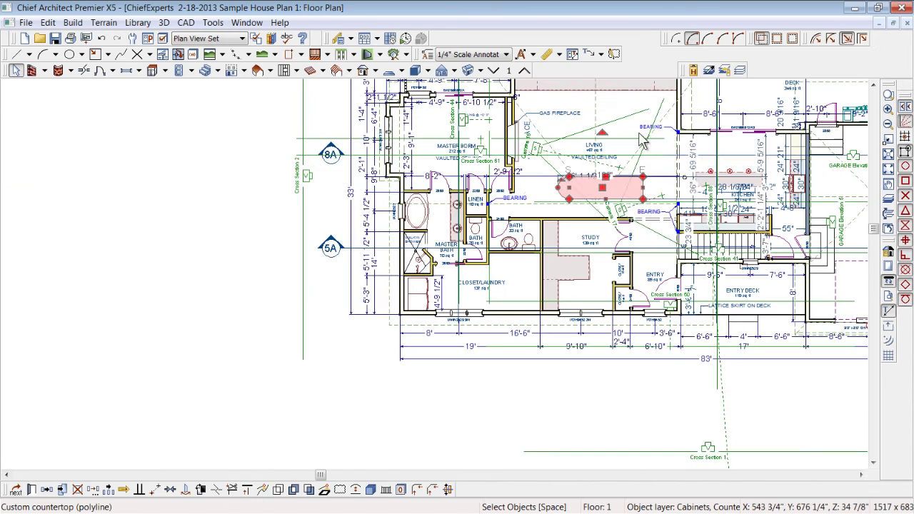
key(ctrl+Tab)
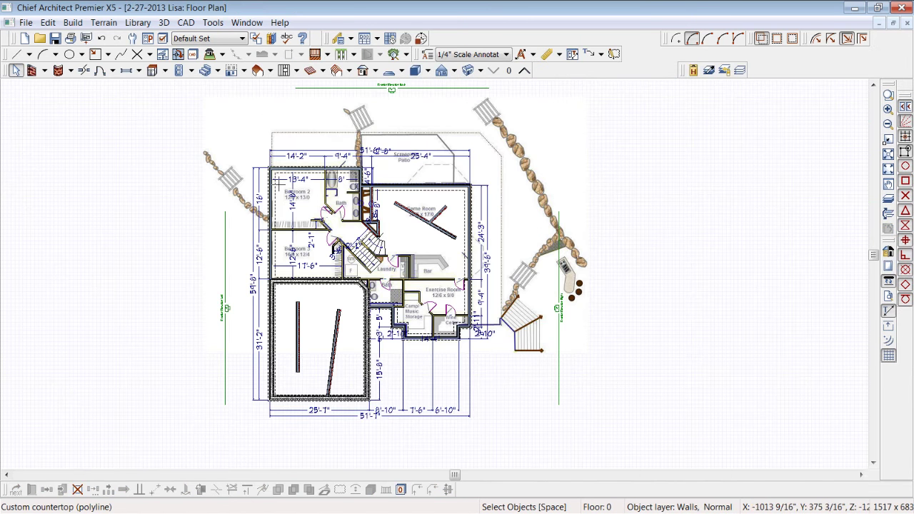
click(908, 23)
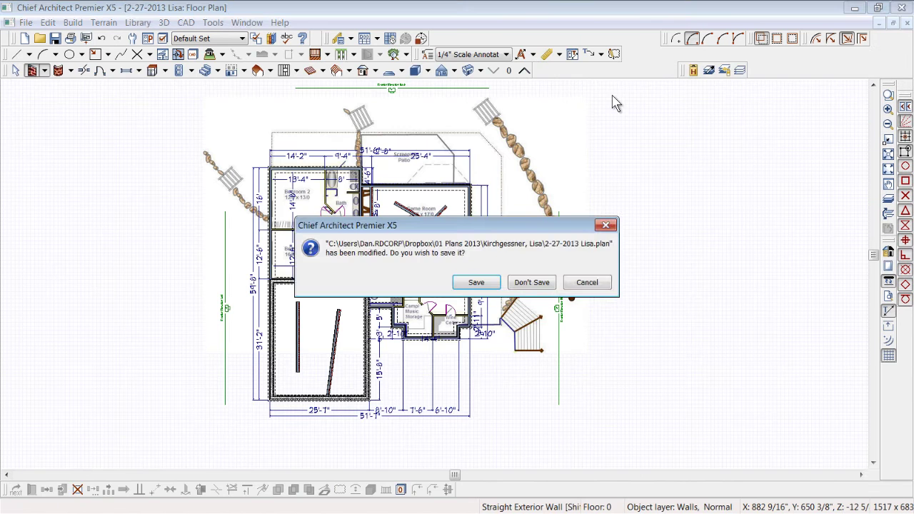
click(529, 281)
Return to Select Objects in the sample house plan and select the garage's outer side wall, then its rear wall.
scroll(778, 151, down, 2)
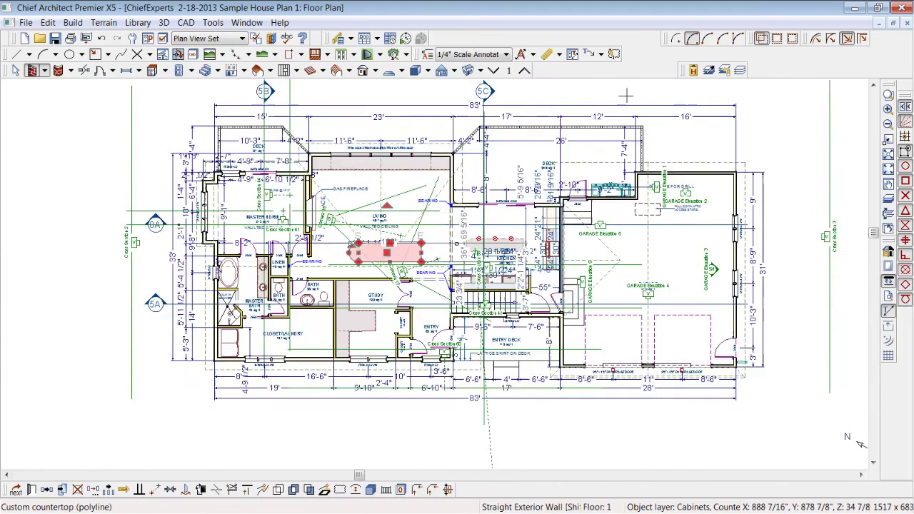
scroll(627, 96, up, 1)
key(space)
scroll(32, 214, down, 2)
scroll(782, 249, up, 2)
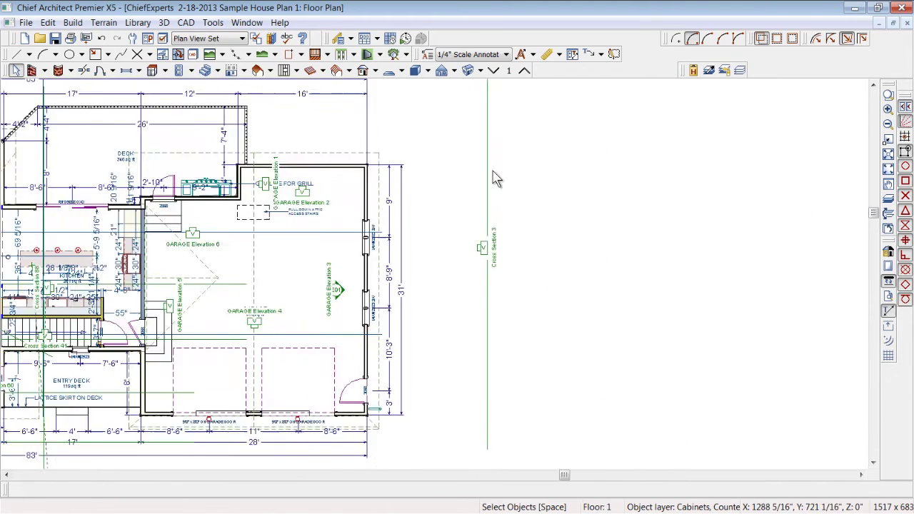
scroll(497, 178, up, 4)
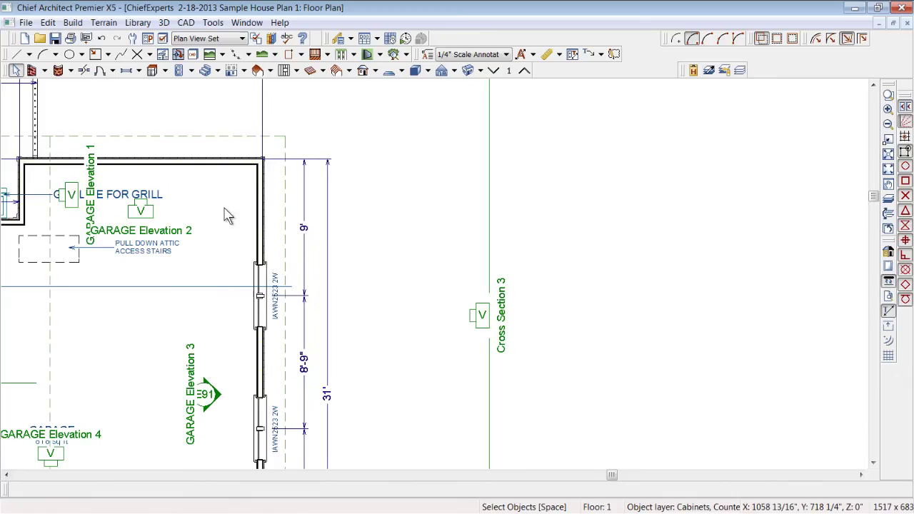
click(261, 222)
click(197, 157)
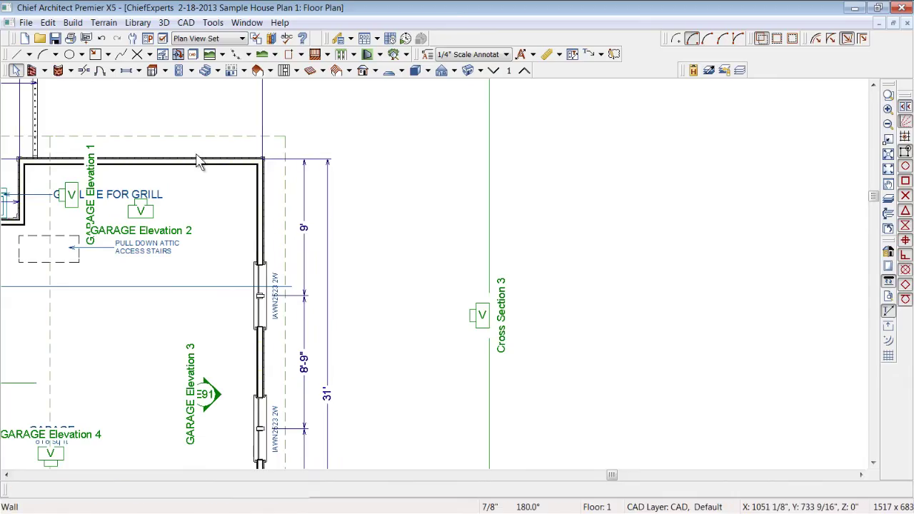
Select the garage's rear wall, the grill's gas line note and the outdoor grill fixture in turn.
click(199, 161)
scroll(517, 135, down, 1)
click(134, 179)
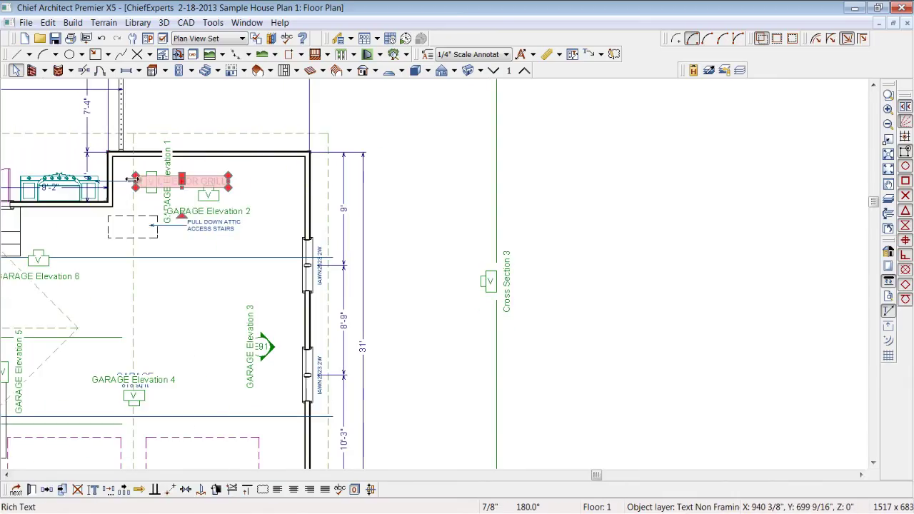
click(110, 169)
click(68, 201)
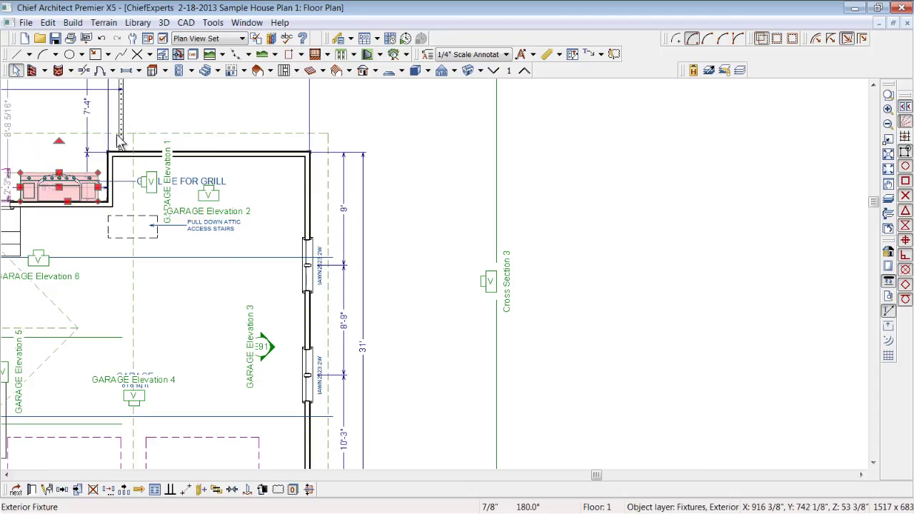
Cycle the selection to the garage roof plane, and select the 8'-9" and 31' dimension lines beside the outer wall.
key(Tab)
key(Tab)
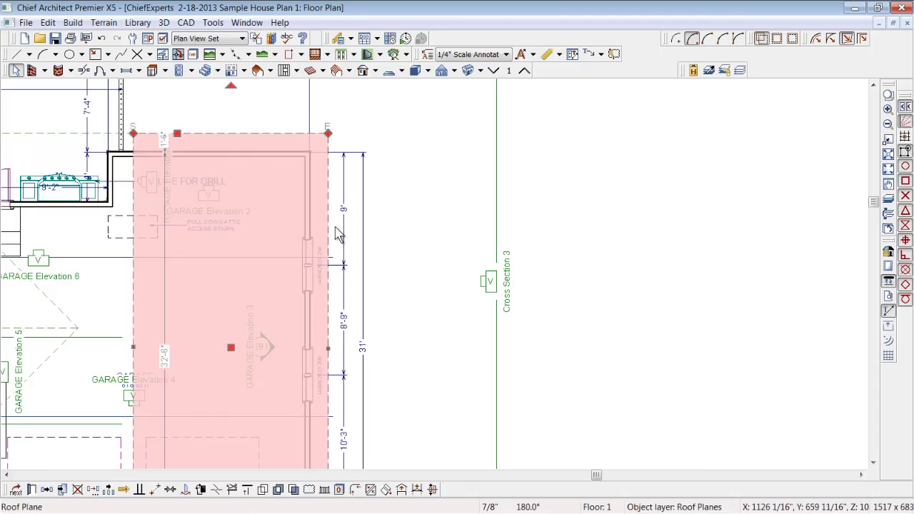
click(344, 325)
click(363, 358)
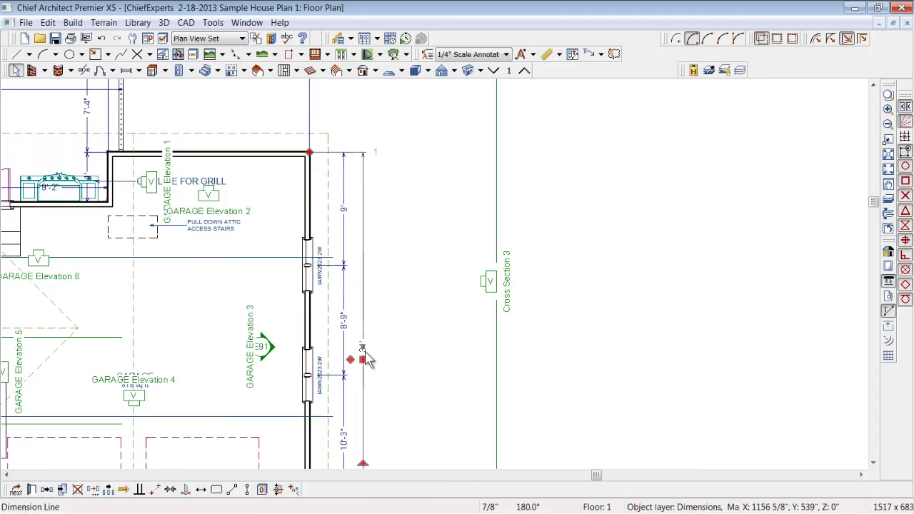
scroll(341, 355, up, 1)
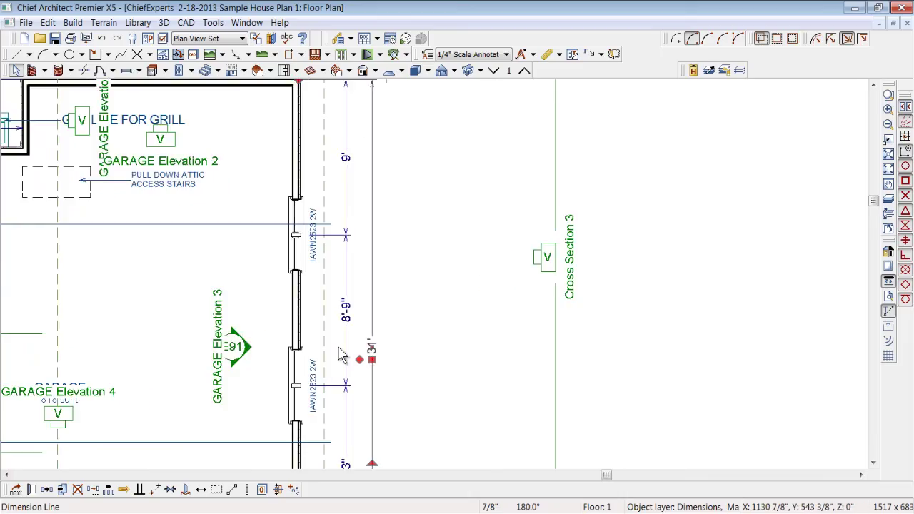
Review the Contextual Menus options in the Appearance preferences, including Click Twice to Display, and close the preferences without changes.
click(149, 38)
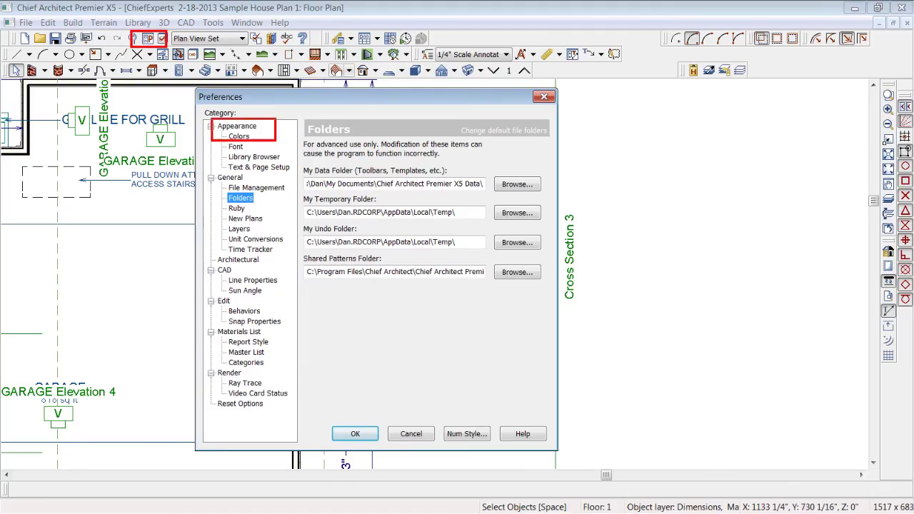
click(243, 126)
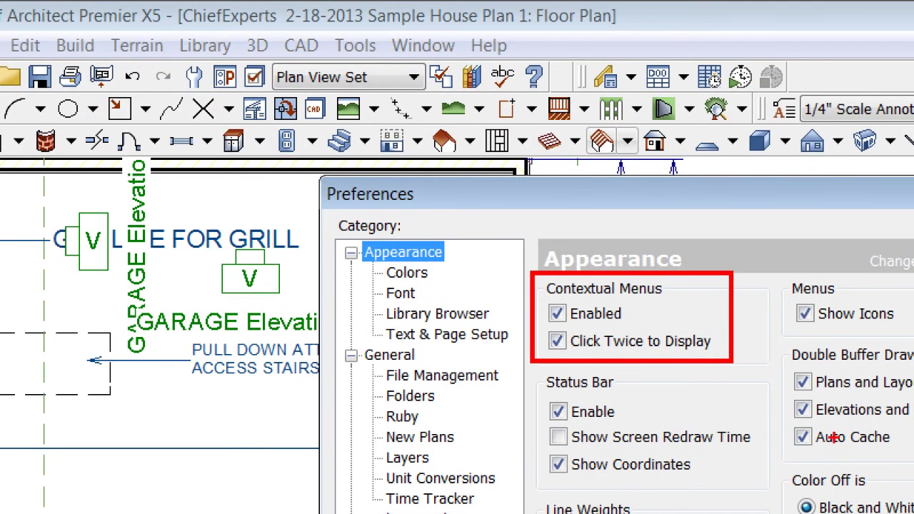
drag(546, 327, 725, 360)
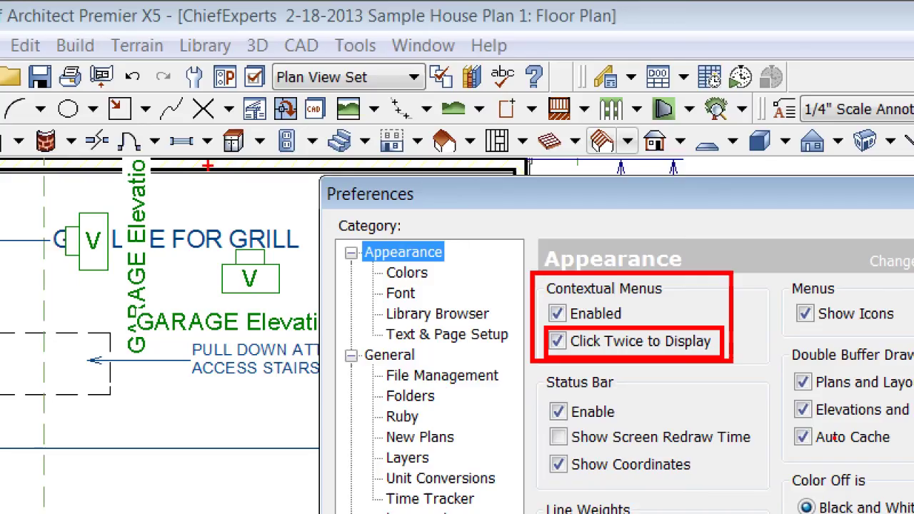
mouse_move(181, 168)
mouse_down()
mouse_move(271, 483)
mouse_move(272, 471)
mouse_up()
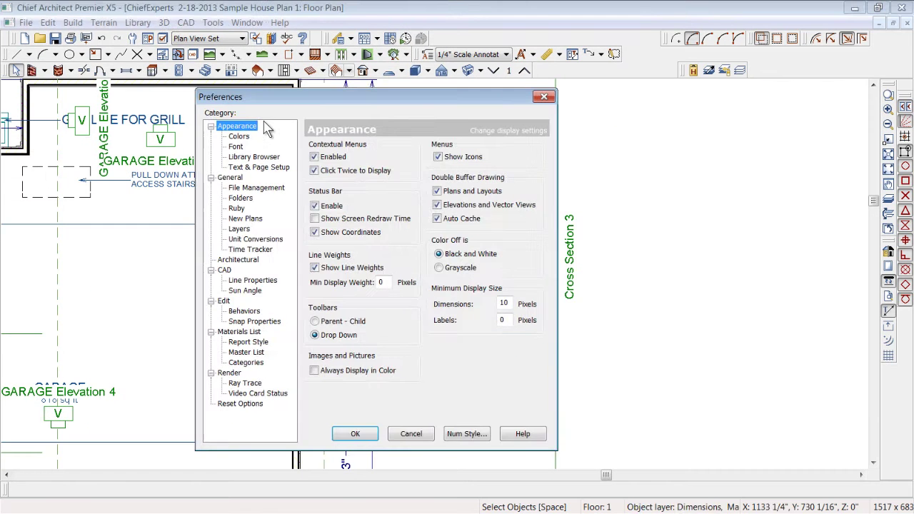
click(409, 433)
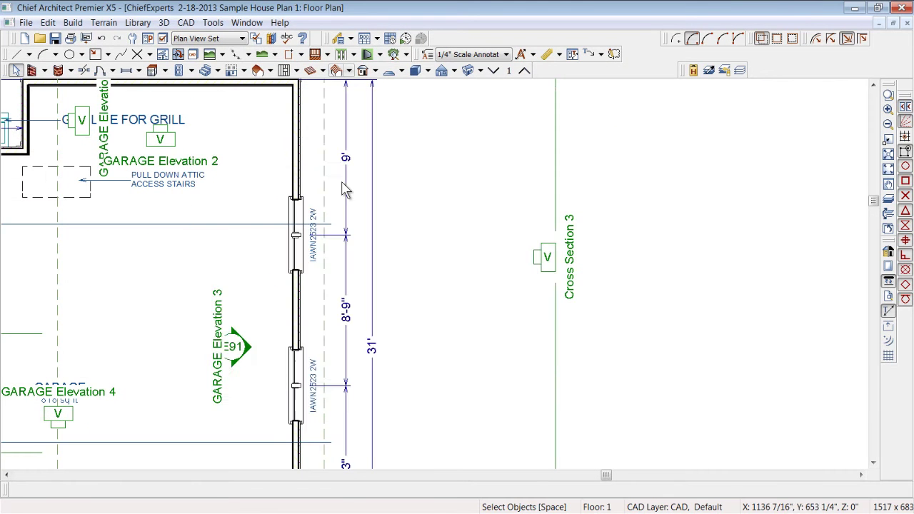
Select the garage's outer side wall, review its contextual commands, and switch the selection to the mulled window unit.
click(298, 148)
scroll(297, 148, up, 1)
right_click(299, 144)
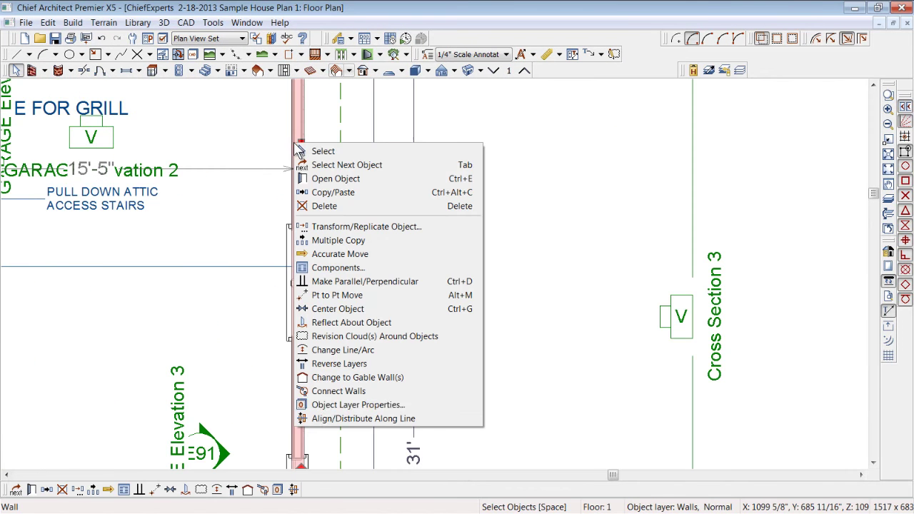
click(288, 299)
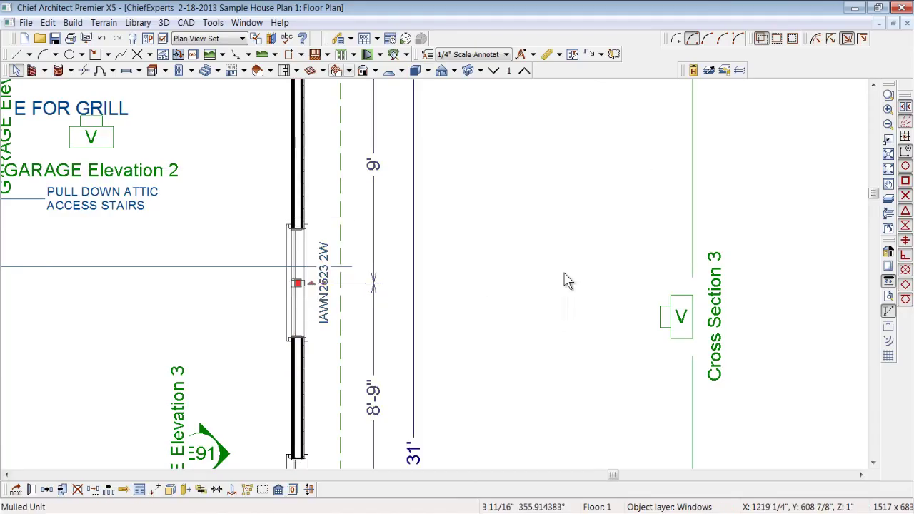
scroll(653, 164, down, 1)
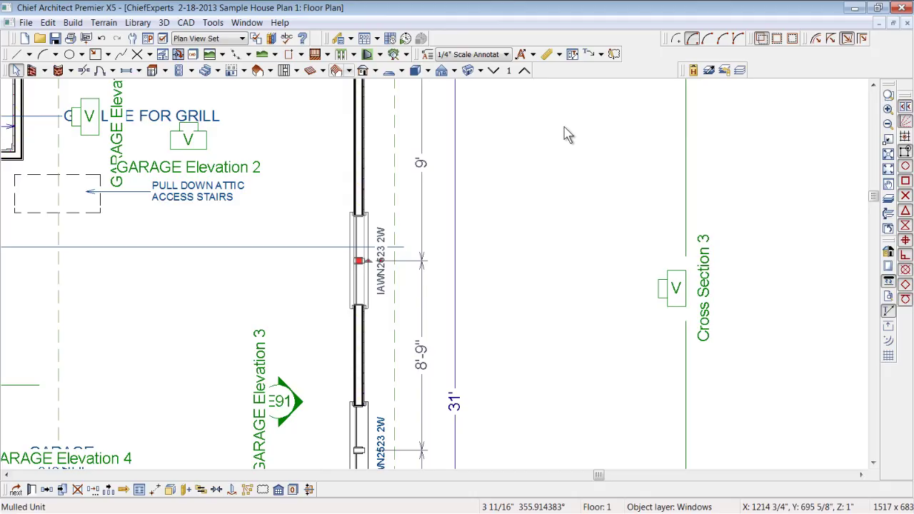
Reselect the garage's outer side wall, look through its contextual commands again, and clear the selection.
click(361, 141)
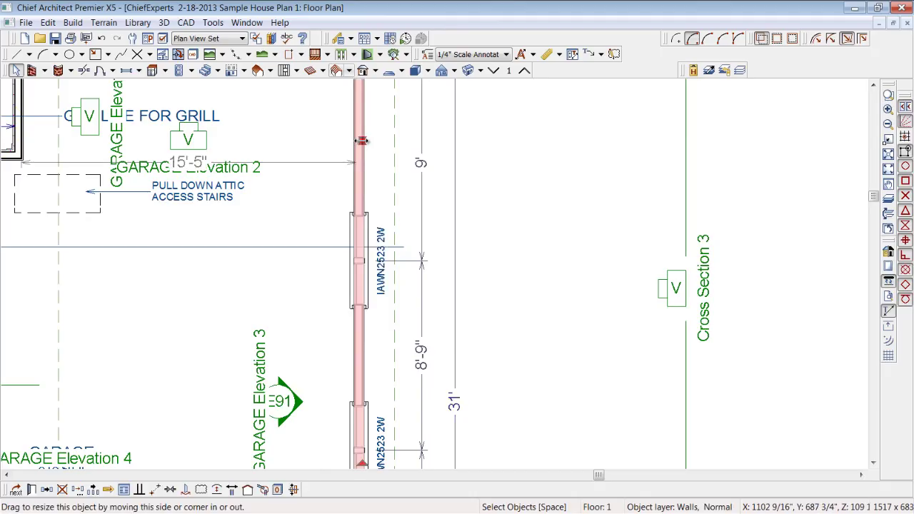
right_click(362, 140)
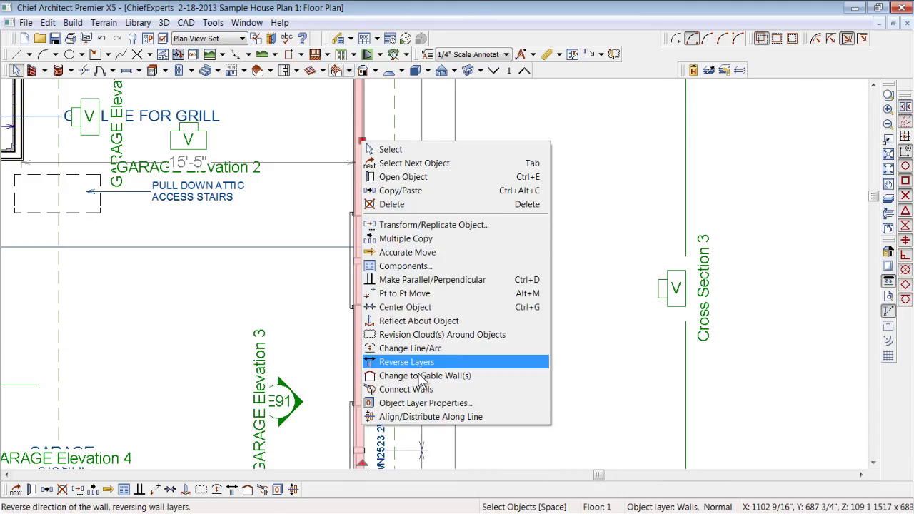
click(363, 123)
click(573, 188)
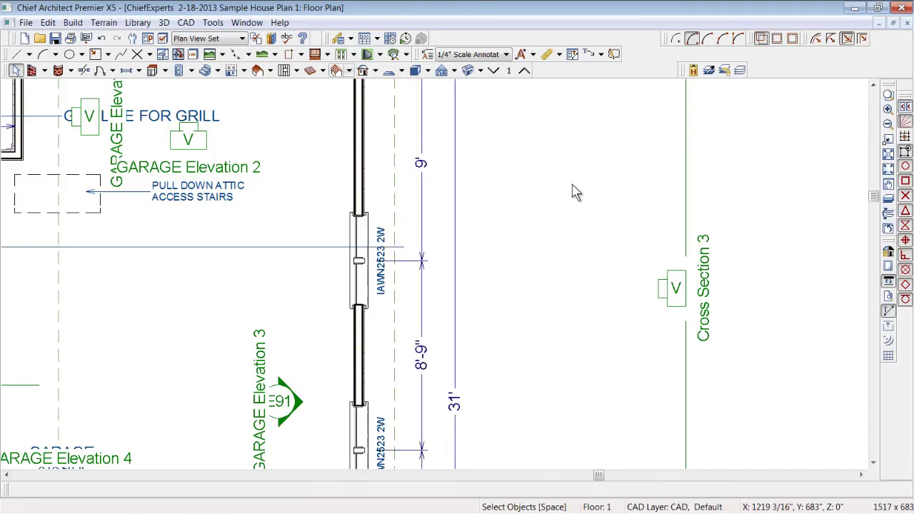
Draw an arc with the Draw Line tool in the empty area beyond Cross Section 3, spanning about 12' between its ends.
scroll(573, 188, down, 1)
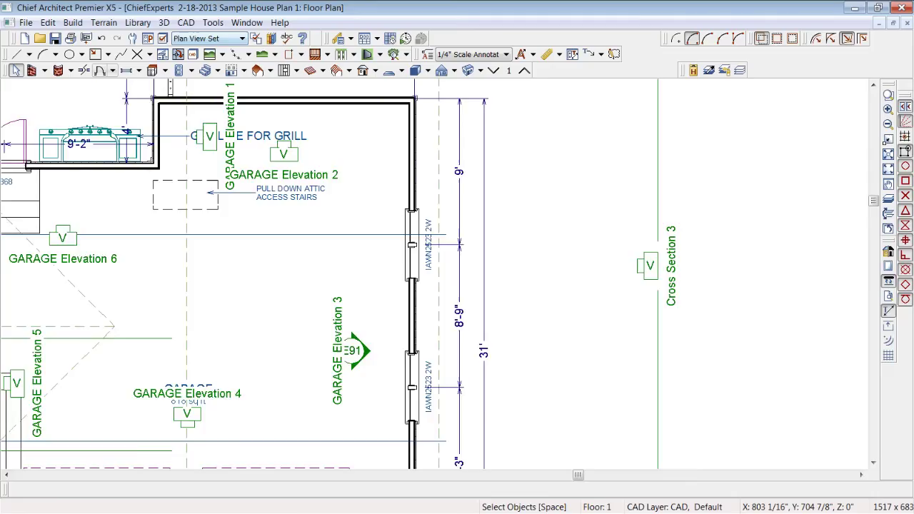
scroll(231, 336, down, 1)
scroll(222, 286, up, 1)
scroll(218, 282, down, 1)
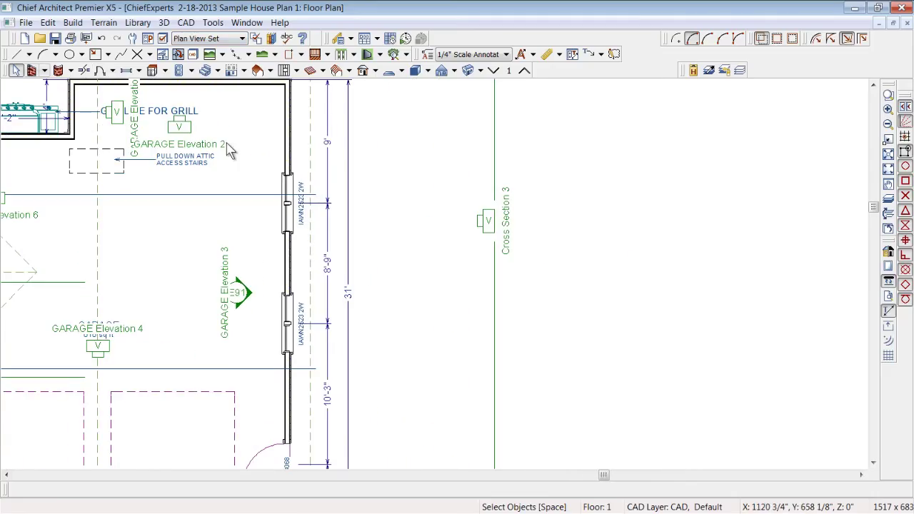
scroll(572, 211, up, 1)
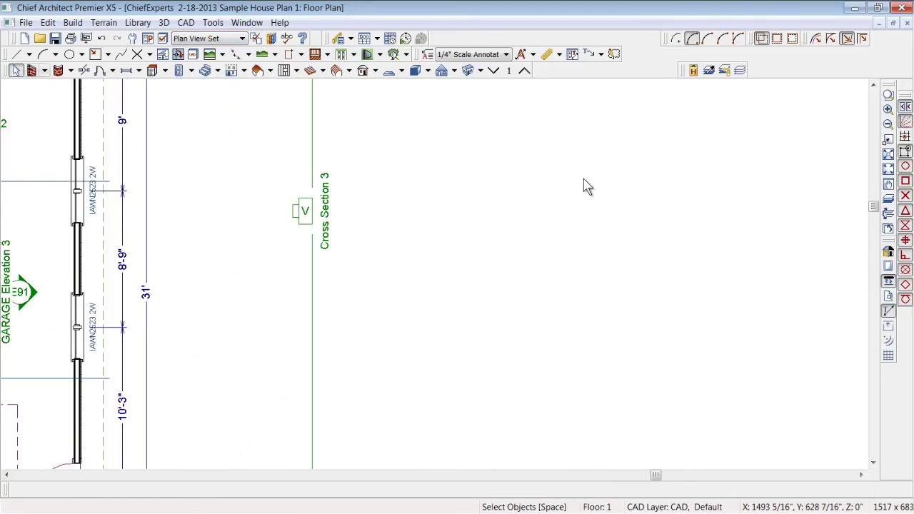
click(16, 54)
mouse_move(388, 155)
mouse_down()
mouse_move(590, 150)
mouse_move(614, 235)
mouse_move(568, 292)
mouse_up()
scroll(527, 100, up, 1)
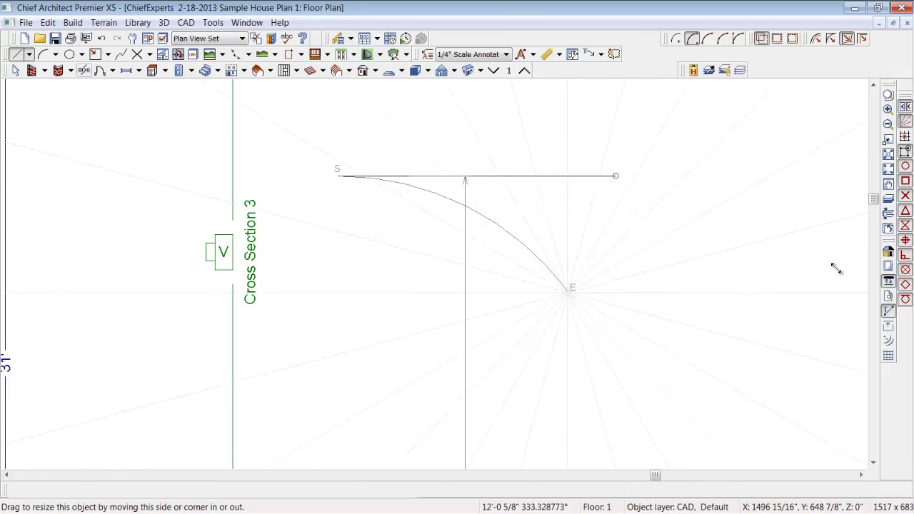
Draw a horizontal line above the arc and bend its far end down into an arc spanning about 12'-7".
click(16, 56)
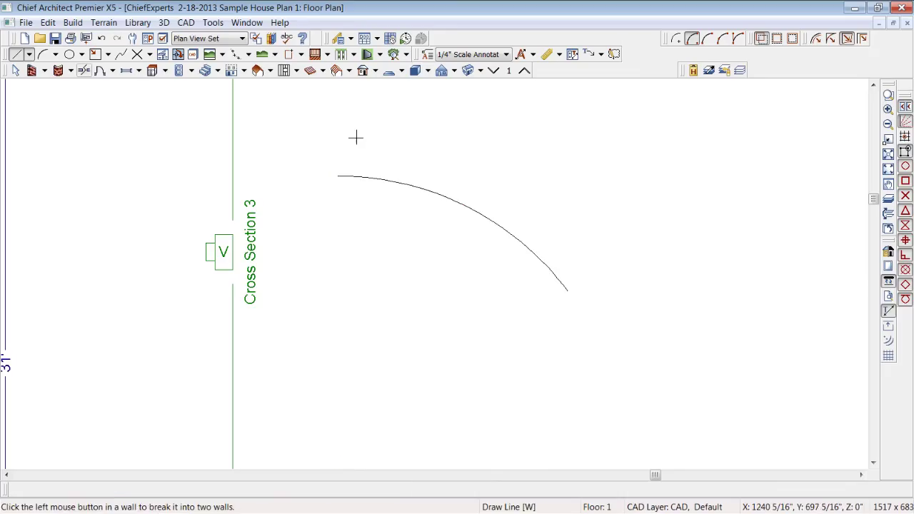
mouse_move(319, 120)
mouse_down()
mouse_move(532, 110)
mouse_move(602, 121)
mouse_up()
right_click(592, 121)
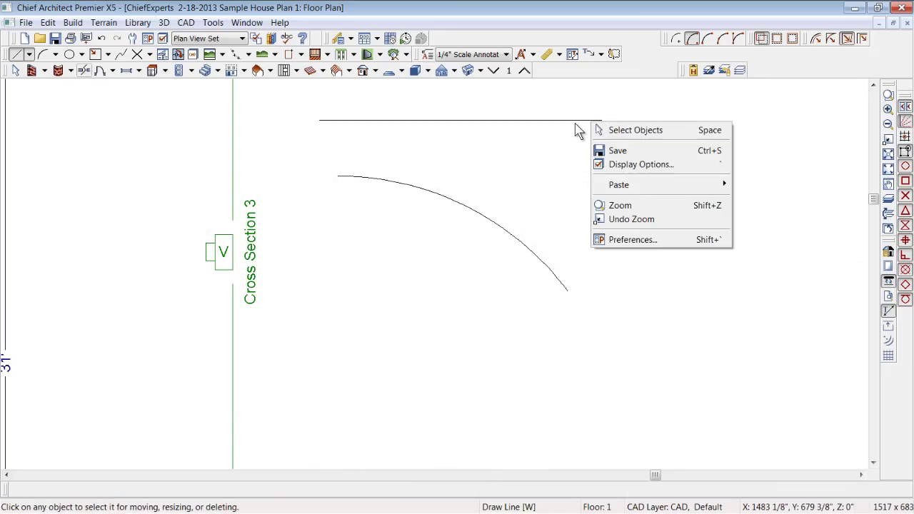
click(590, 121)
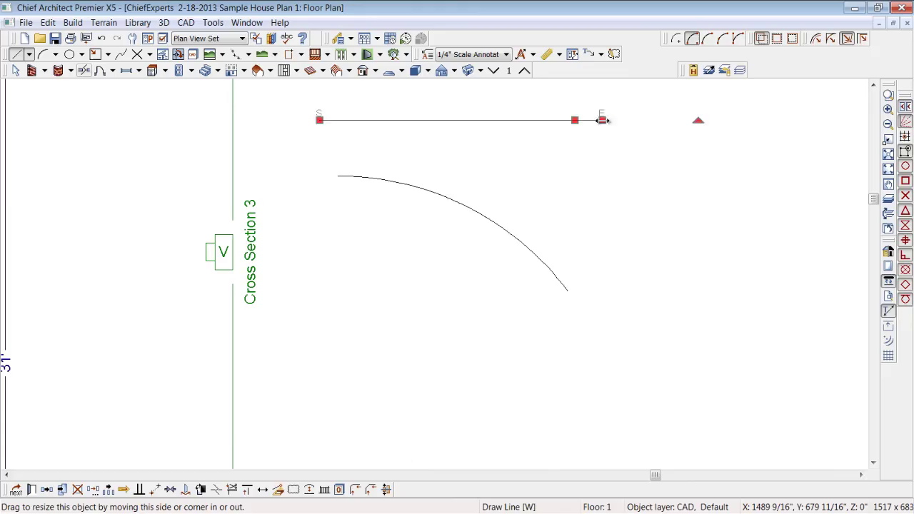
drag(603, 120, 567, 227)
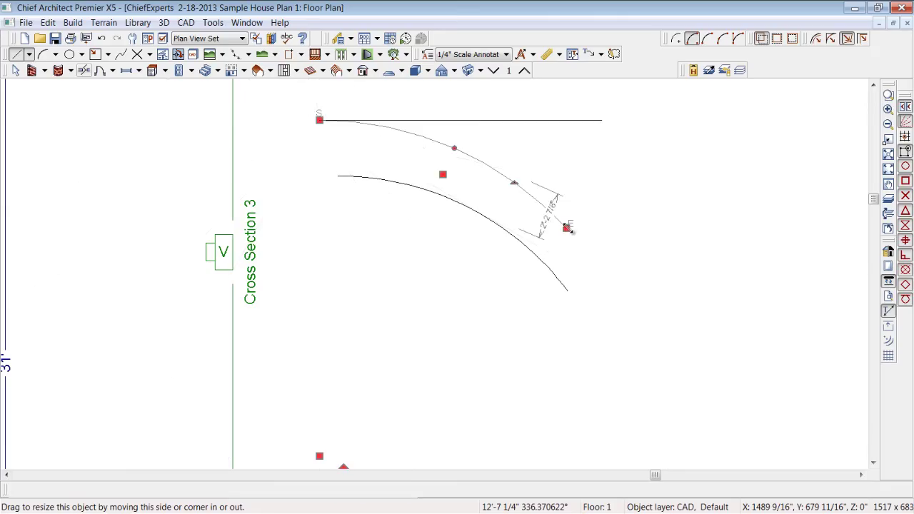
Break the upper arc partway along its length and bend its end segment upward to form an S-shaped curve.
key(3)
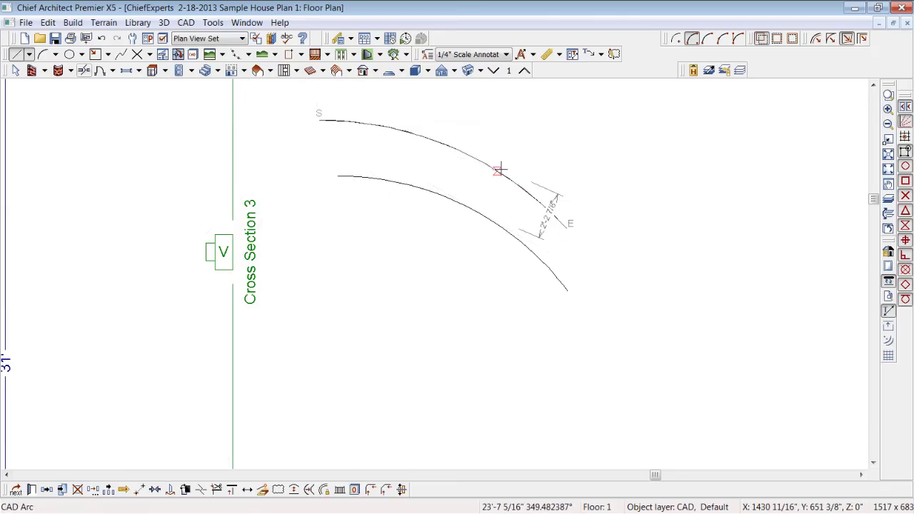
click(499, 172)
drag(566, 229, 663, 160)
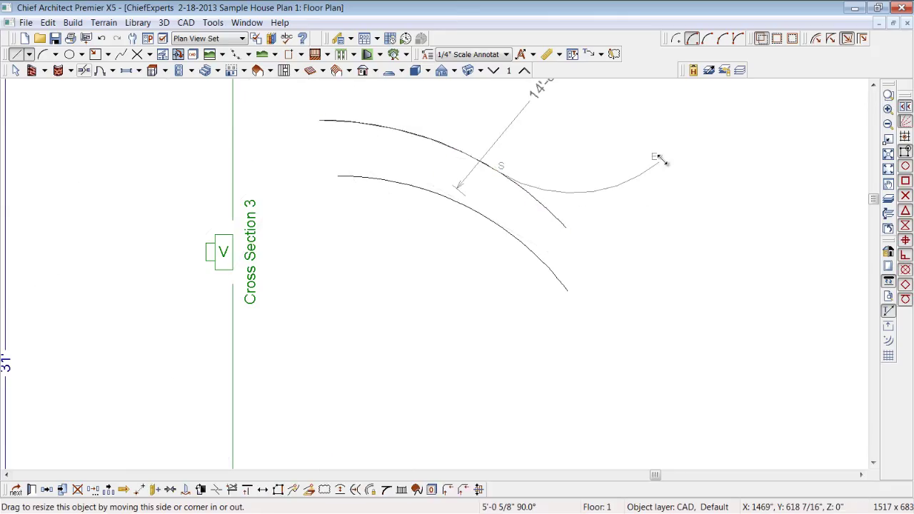
click(810, 203)
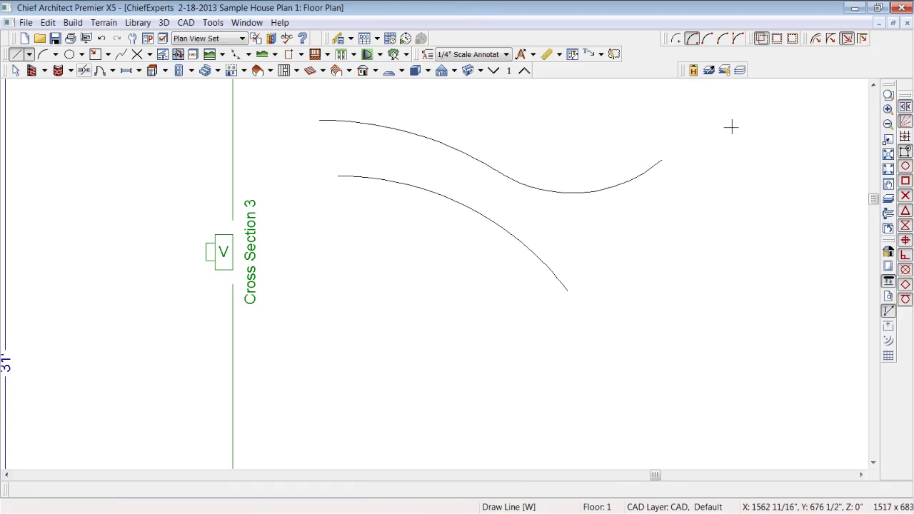
Draw a curved stair section below the two curves with the Straight Stairs tool.
scroll(731, 126, down, 3)
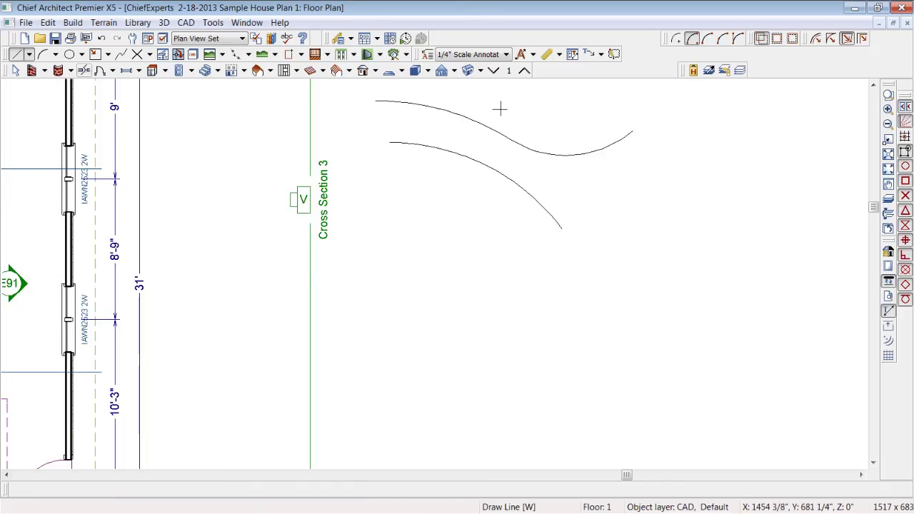
scroll(468, 275, up, 1)
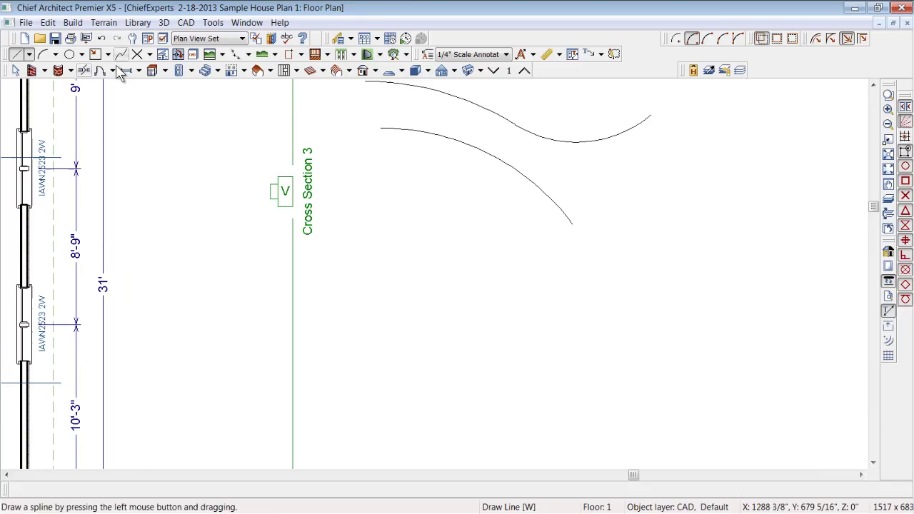
click(204, 72)
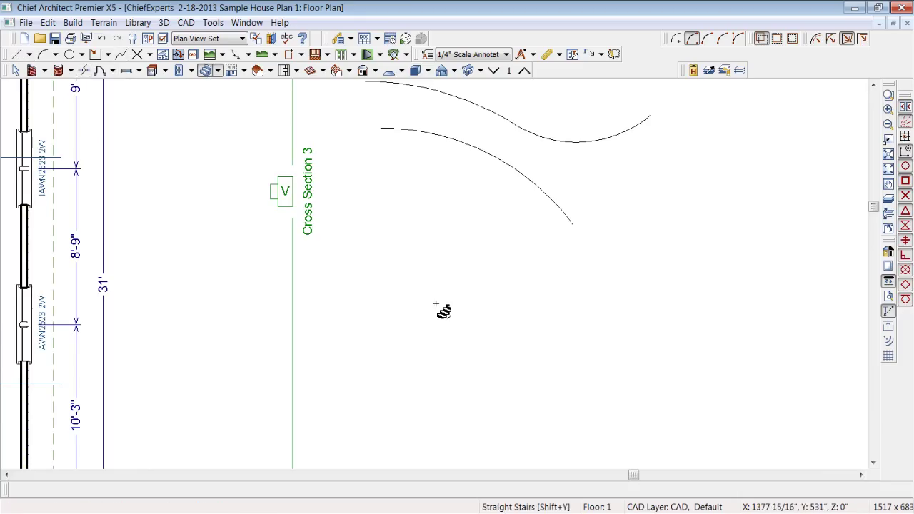
drag(375, 313, 704, 263)
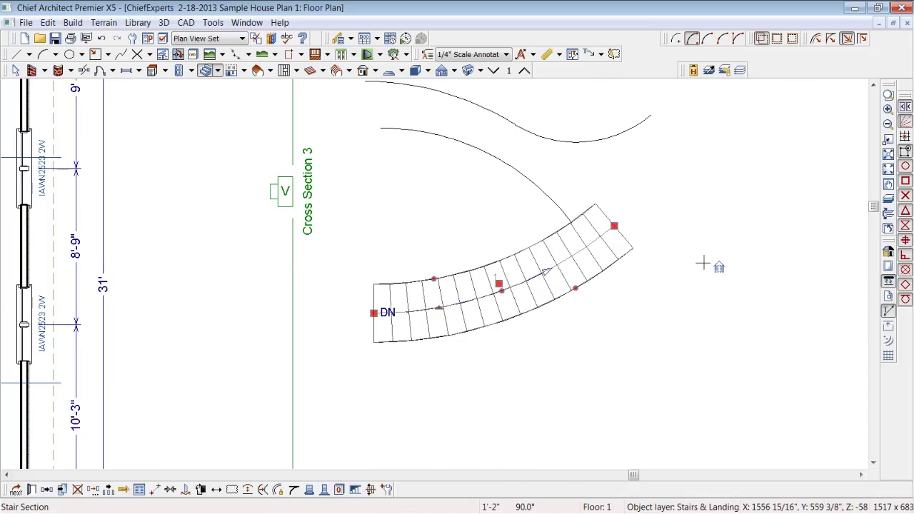
Draw a horizontal line about 13'-3" long below the curved stairs, and select the line followed by the stair section.
scroll(442, 41, down, 3)
scroll(557, 185, up, 2)
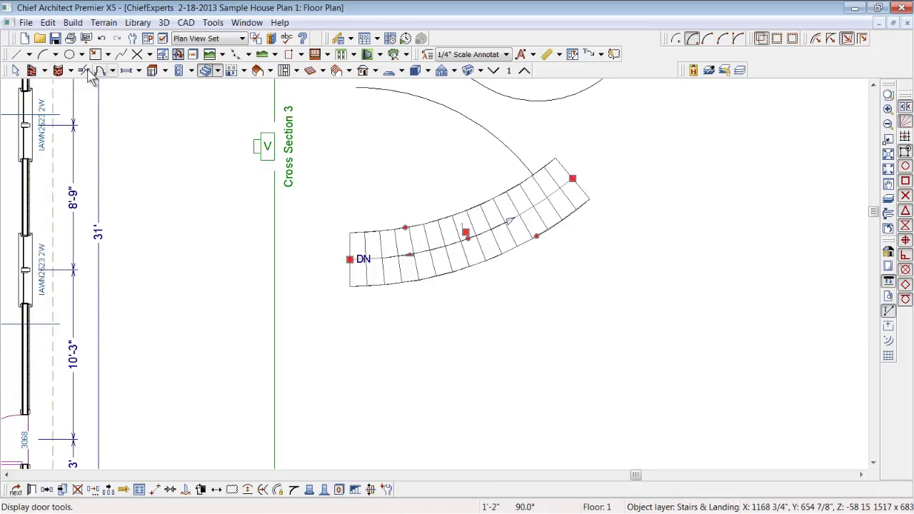
drag(355, 311, 575, 311)
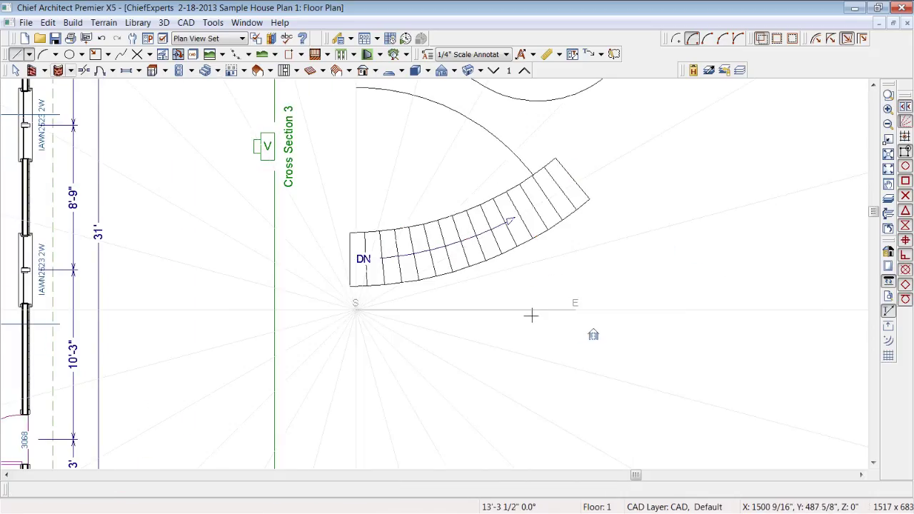
click(530, 312)
scroll(533, 315, up, 3)
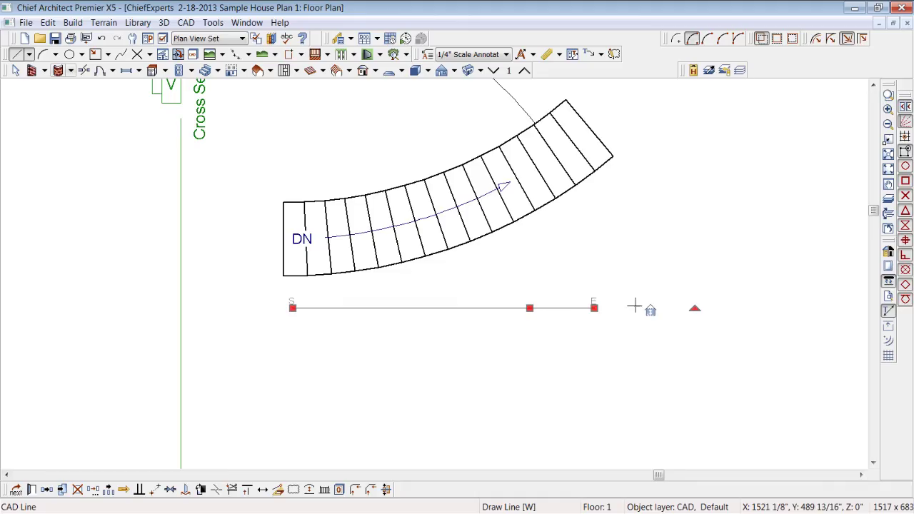
click(500, 190)
scroll(356, 76, down, 1)
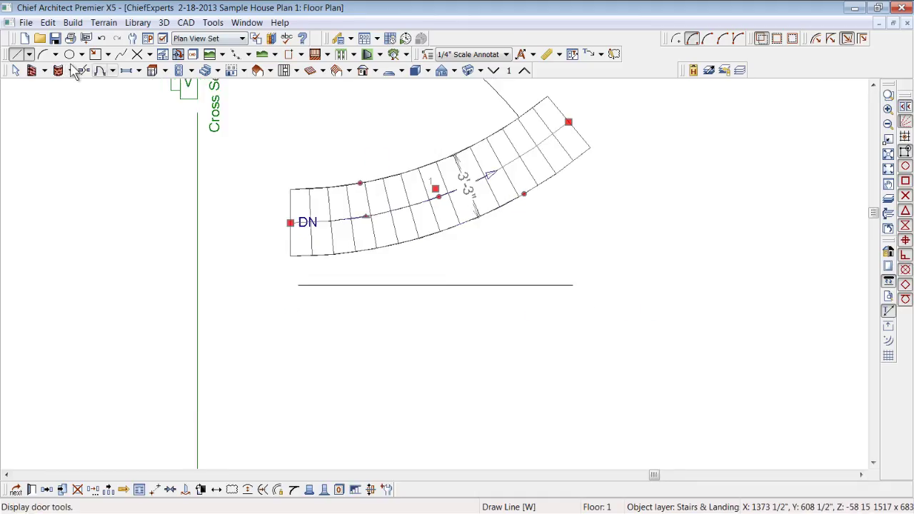
Delete the curved stairs and draw a straight stair section about 11'-1" long above the horizontal line.
key(Delete)
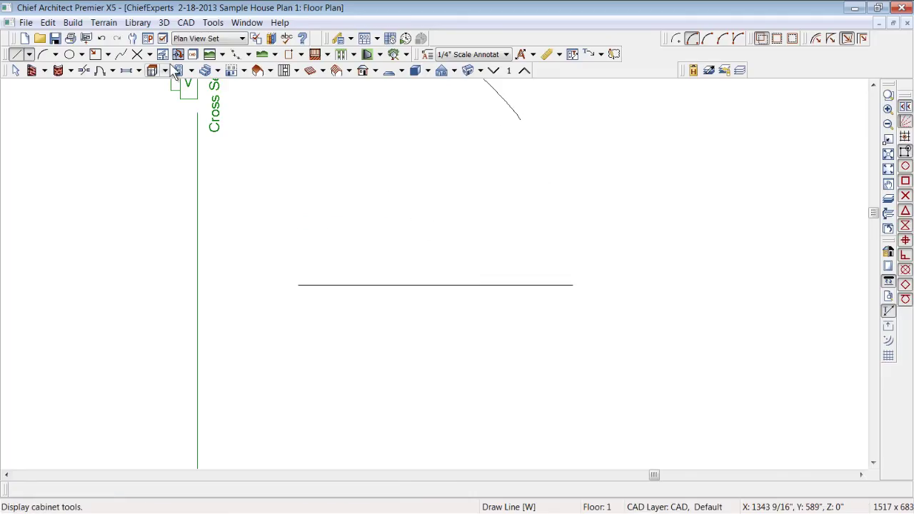
click(205, 72)
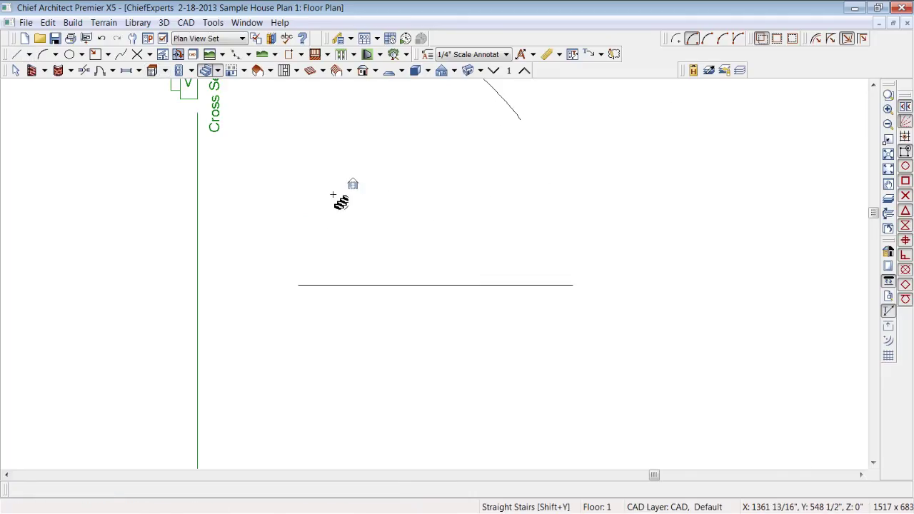
drag(336, 194, 550, 184)
scroll(538, 136, up, 1)
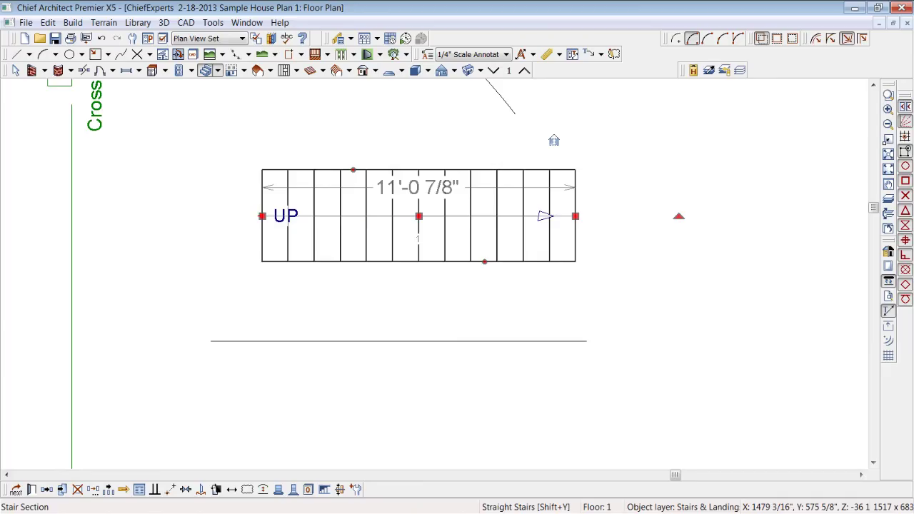
drag(262, 215, 579, 214)
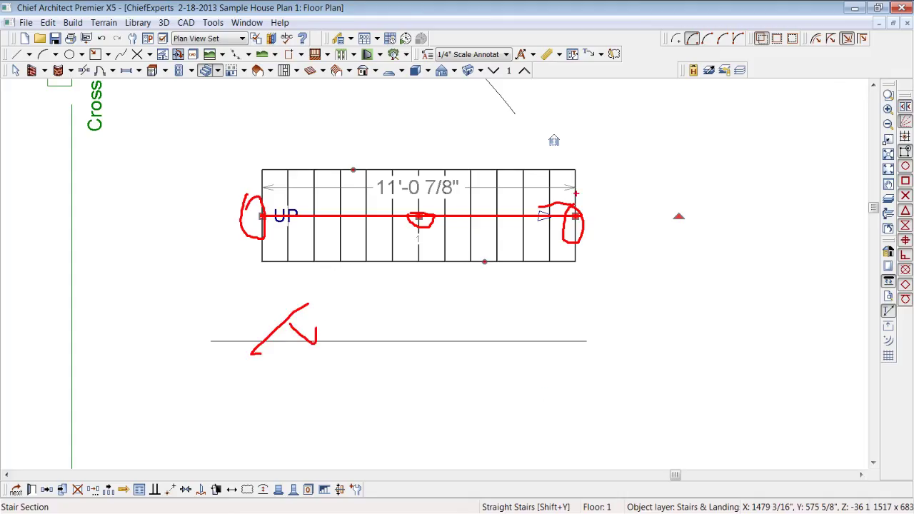
key(Escape)
scroll(521, 10, down, 3)
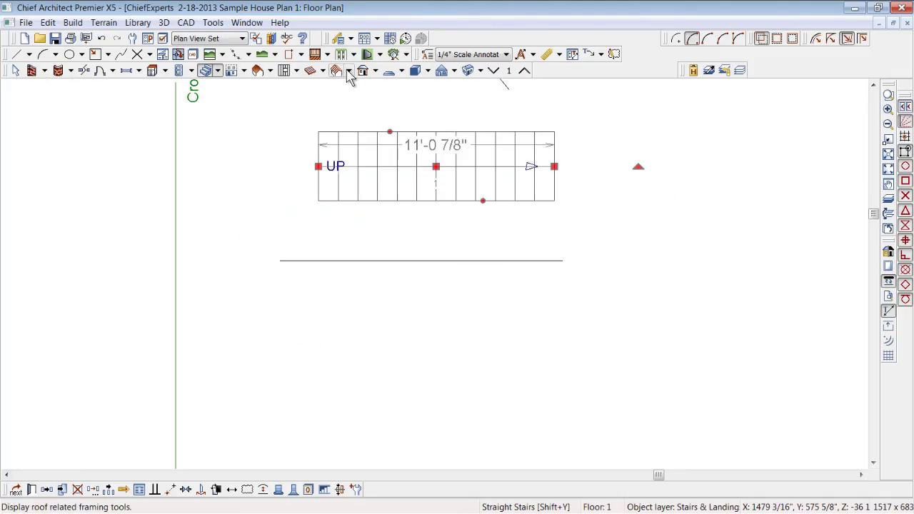
Draw a straight sidewalk about 10'-2" long just below the horizontal line and select it.
click(223, 55)
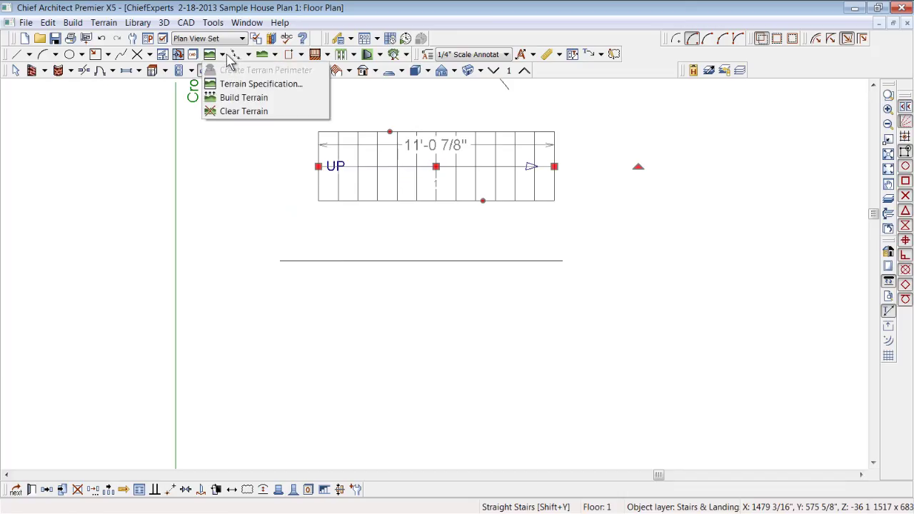
click(274, 57)
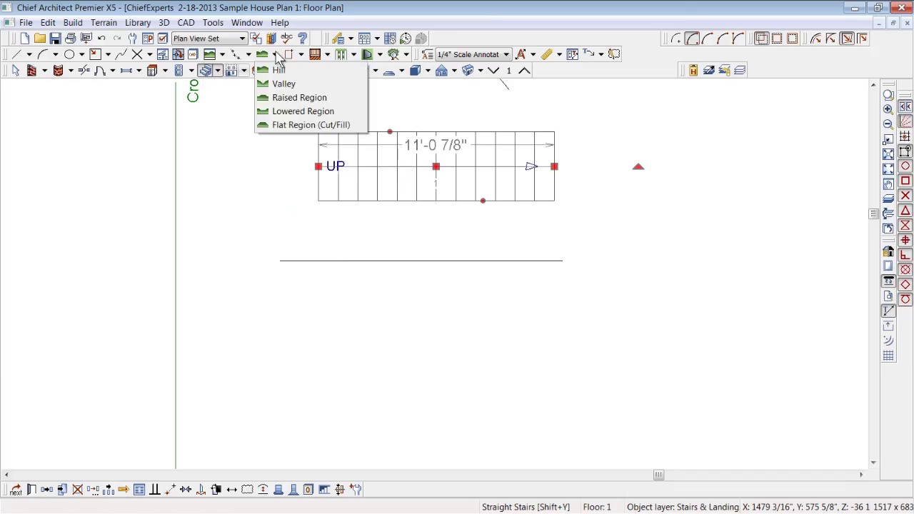
click(108, 22)
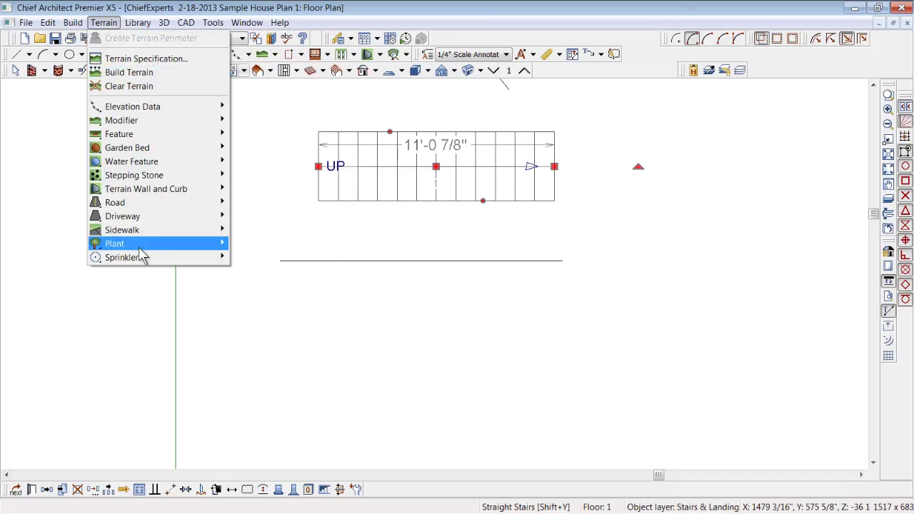
mouse_move(148, 233)
click(250, 236)
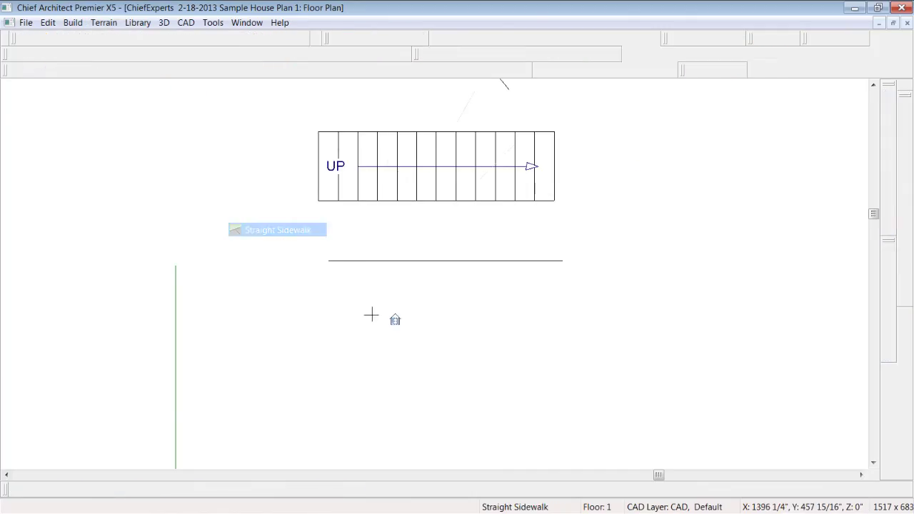
drag(348, 311, 565, 310)
click(465, 283)
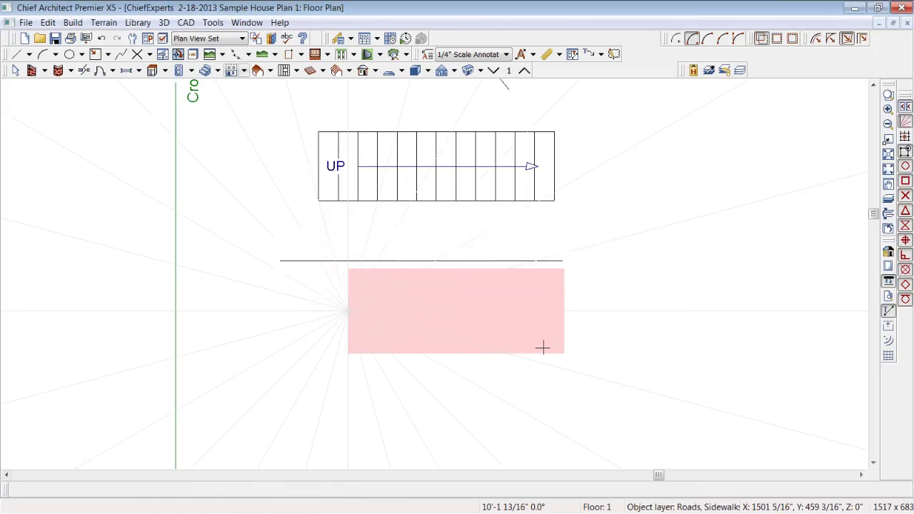
click(506, 346)
Bend the sidewalk's far end downward so the straight path becomes a curve.
scroll(463, 343, up, 2)
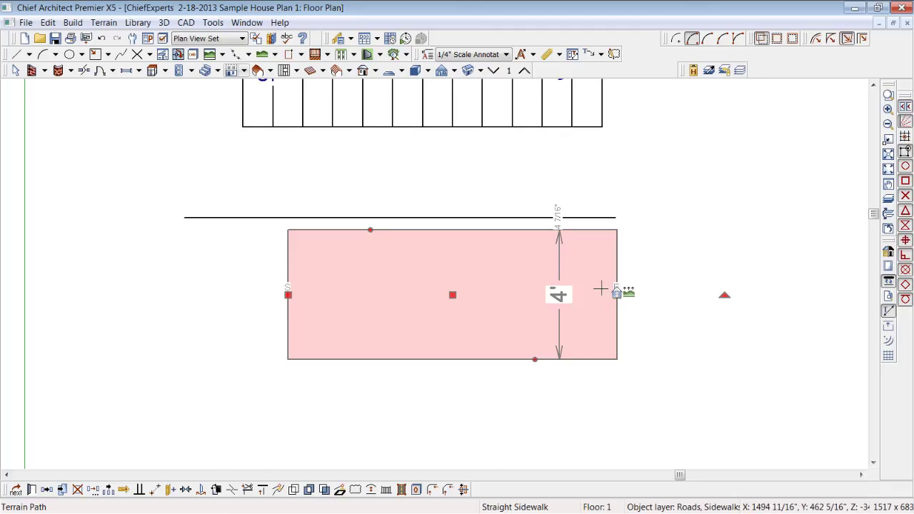
scroll(255, 225, down, 2)
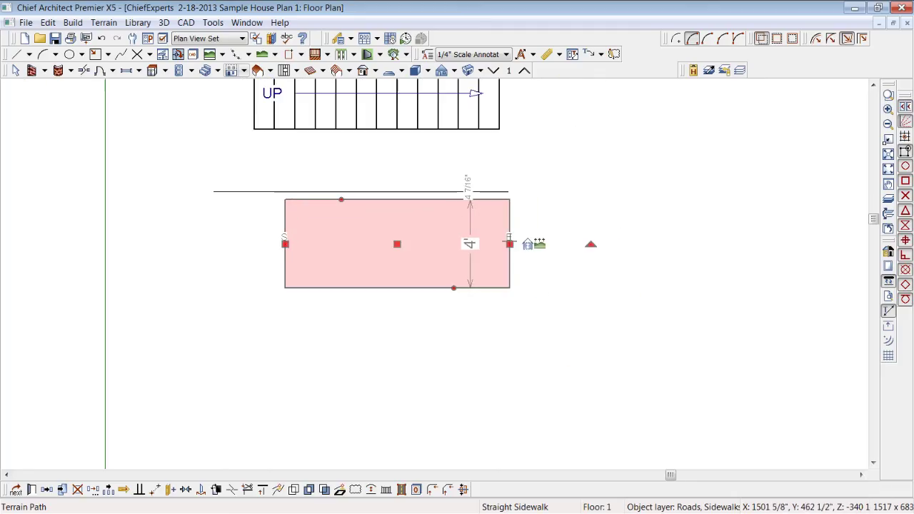
drag(507, 244, 563, 360)
click(521, 239)
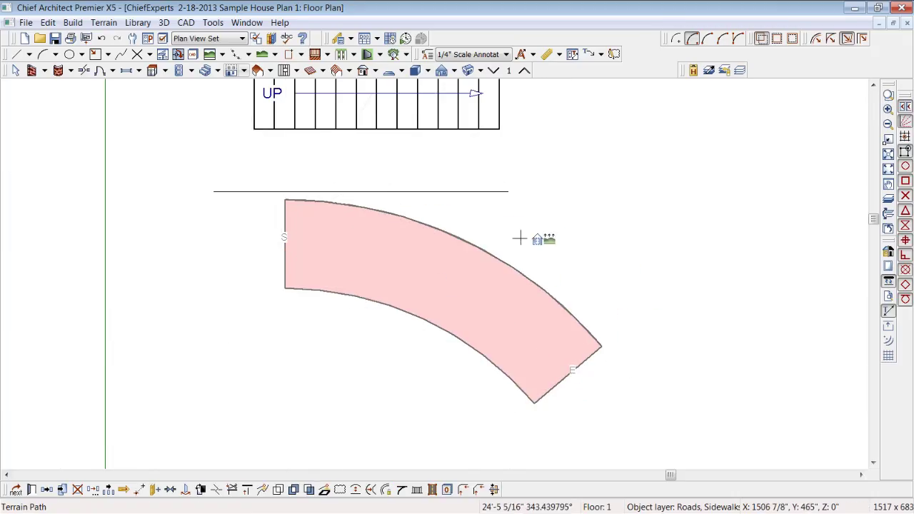
Break the curved sidewalk partway along its length and bend its end segment upward to form an S-shaped path.
click(478, 299)
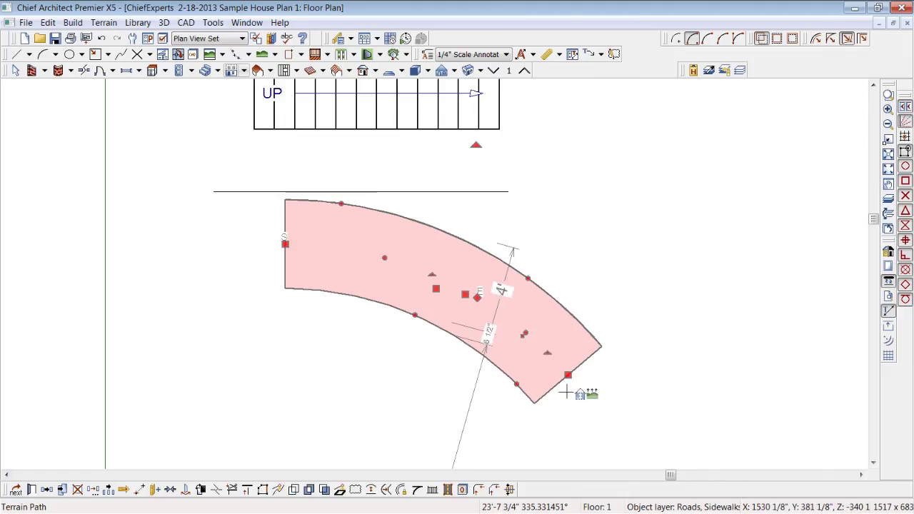
drag(568, 375, 705, 204)
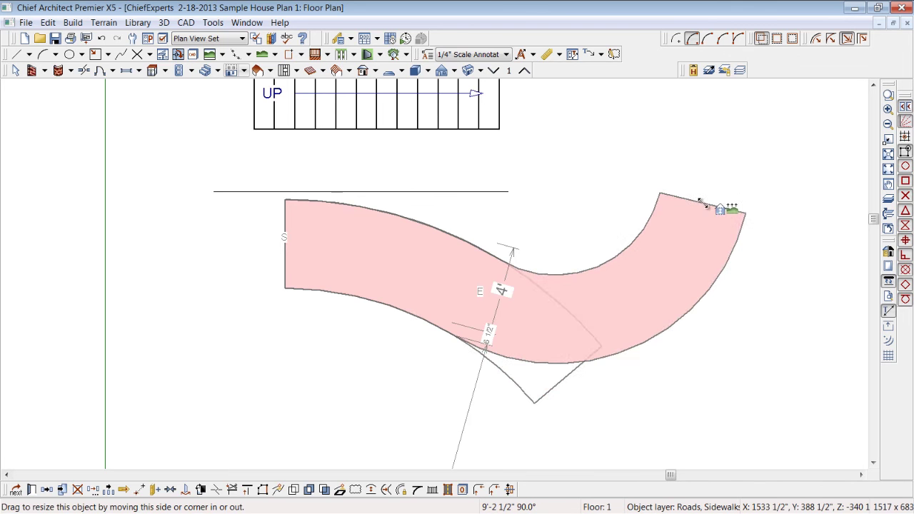
click(798, 252)
Examine the drawn curves, stairs and sidewalk, selecting the horizontal line to check its object type and layer.
scroll(628, 318, down, 4)
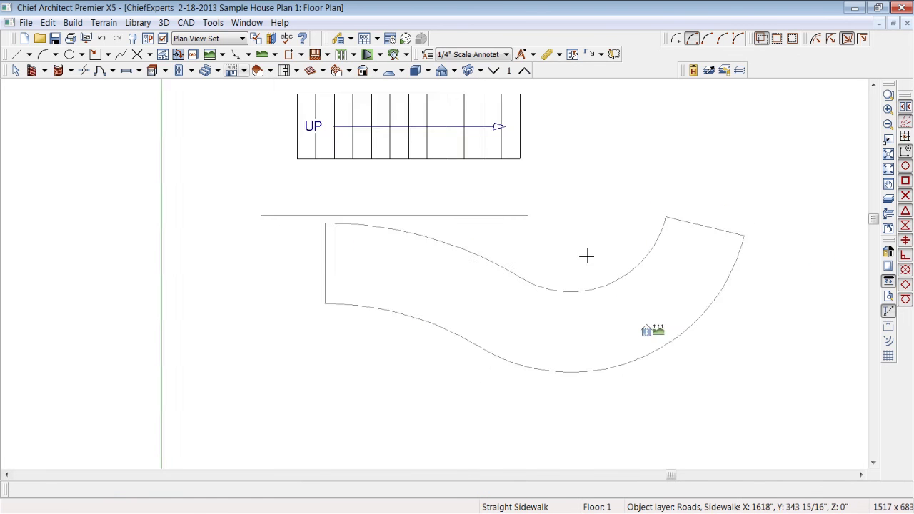
middle_drag(419, 247, 360, 298)
scroll(359, 297, down, 3)
scroll(517, 119, up, 1)
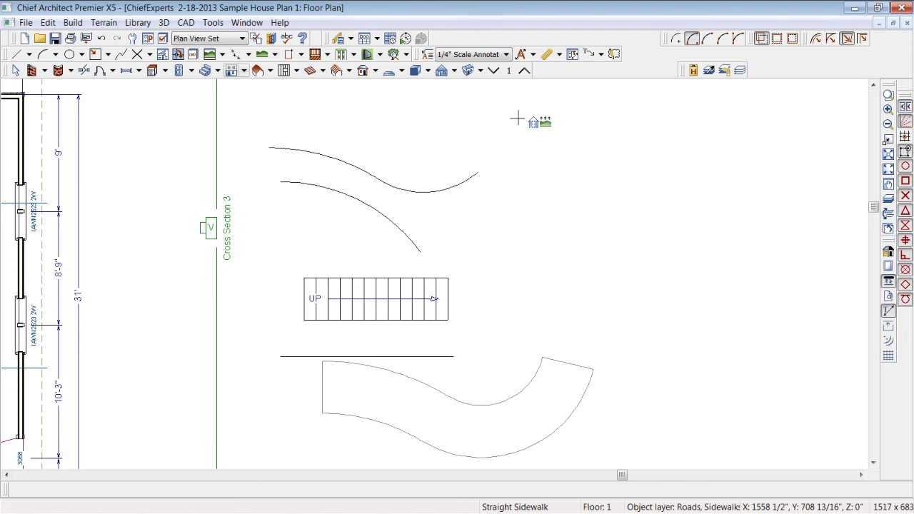
scroll(416, 416, down, 1)
scroll(498, 244, up, 1)
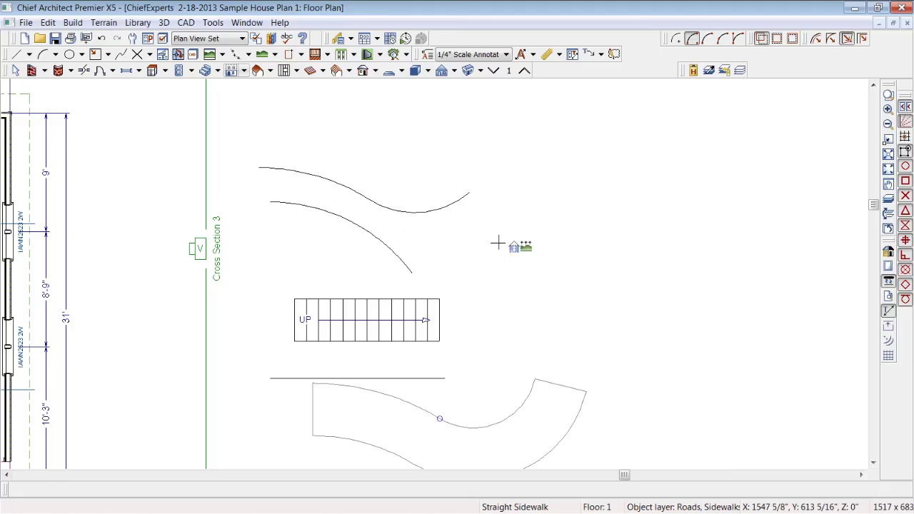
click(363, 379)
scroll(377, 387, up, 2)
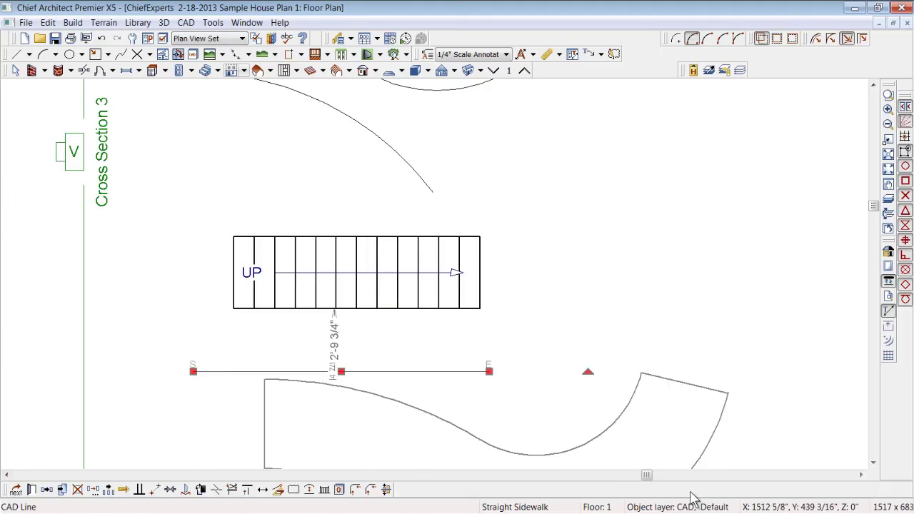
scroll(691, 496, down, 1)
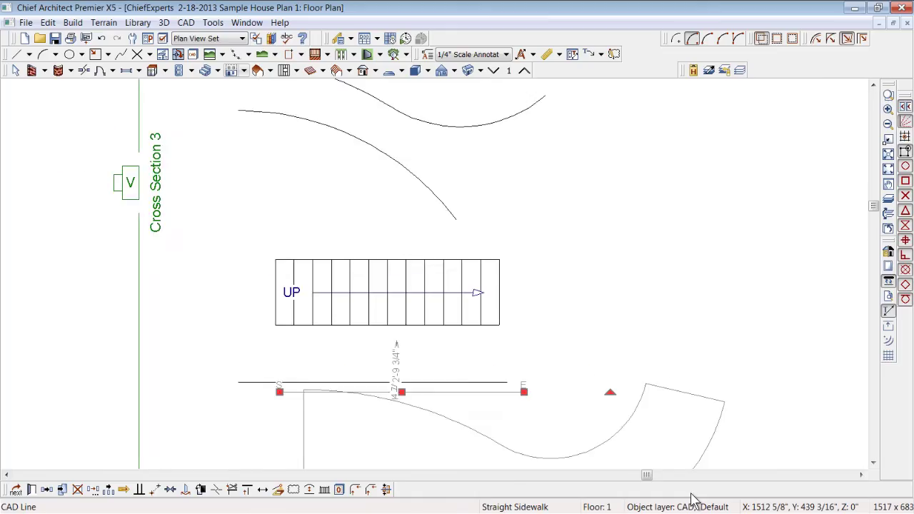
key(Escape)
scroll(503, 321, down, 2)
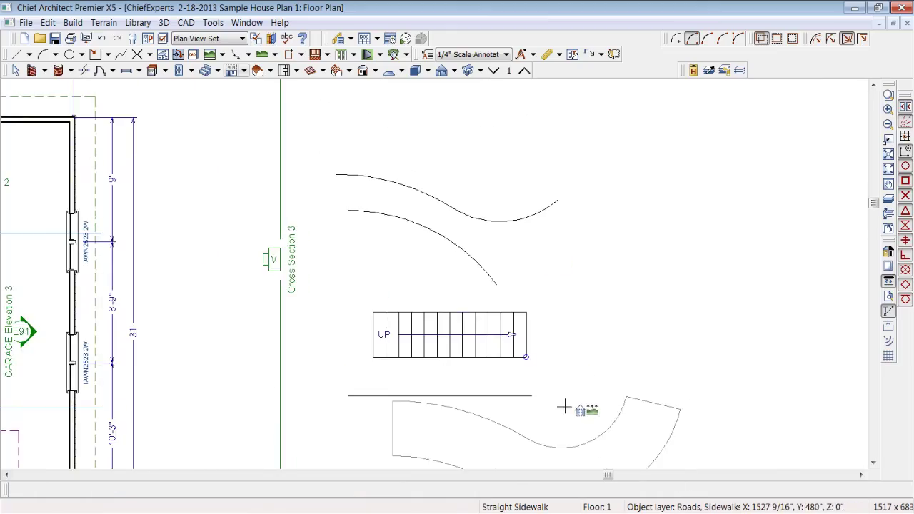
Draw four connected walls above the curves, the lower one about 15' long and the last slanting up to the upper wall.
scroll(510, 112, up, 2)
click(32, 70)
click(220, 139)
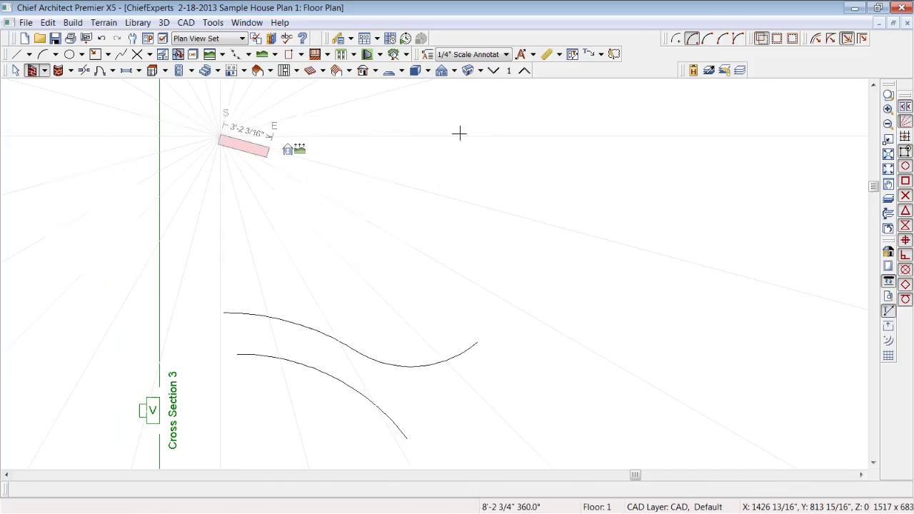
click(465, 139)
click(400, 284)
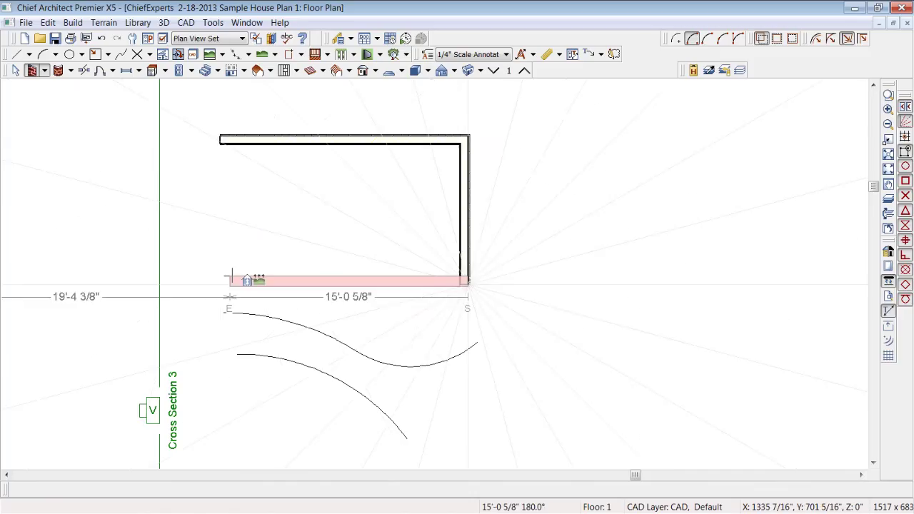
click(230, 282)
click(265, 140)
key(space)
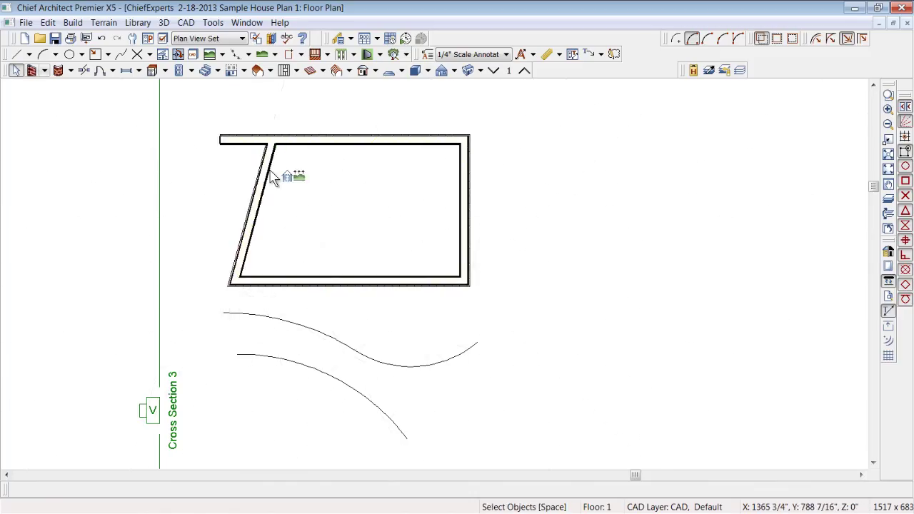
Move the slanted wall's upper end to the open end of the upper wall to close the rectangular room.
click(270, 147)
drag(270, 146, 219, 159)
scroll(50, 90, down, 1)
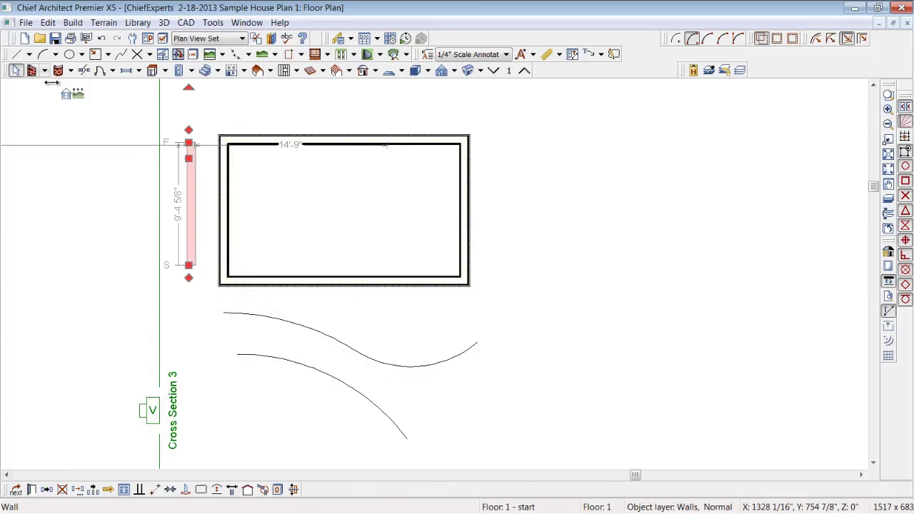
Draw a chain of six connected lines beside the walled rectangle, starting horizontally, with a vertical second segment about 13'-4" long.
click(16, 55)
drag(613, 151, 595, 328)
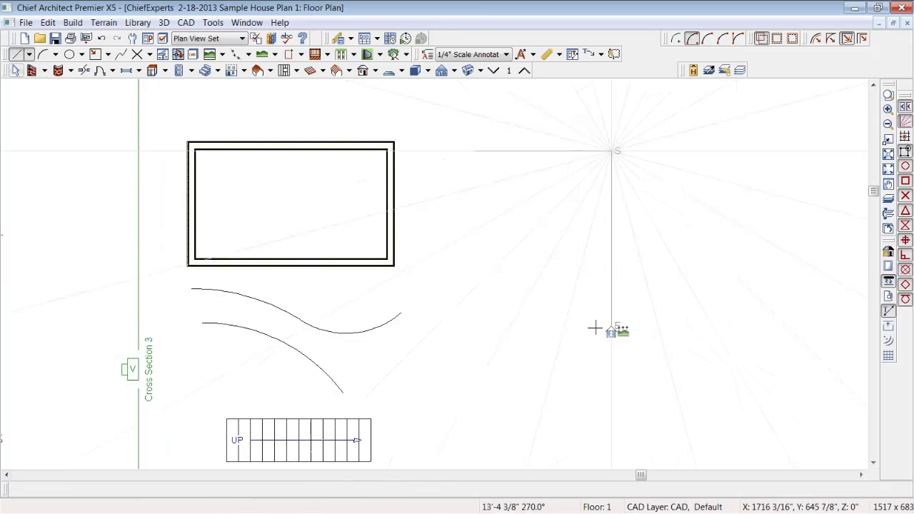
click(612, 328)
click(739, 356)
click(725, 429)
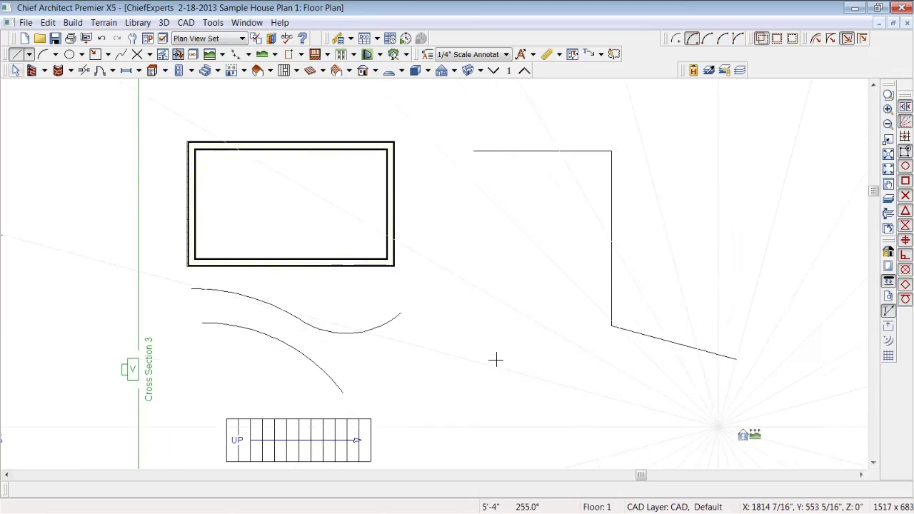
click(495, 361)
click(523, 215)
drag(524, 216, 528, 216)
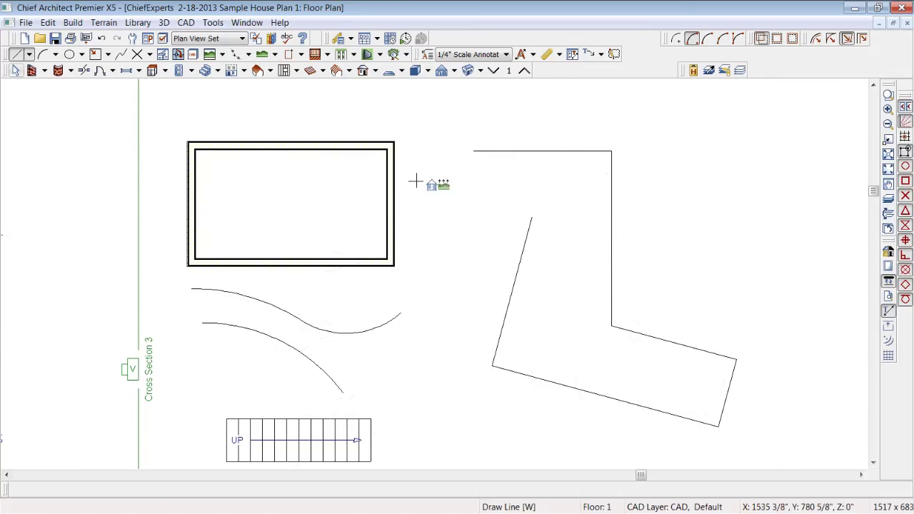
Draw a second straight stair section between the lower arc and the existing stairs, and reactivate the Draw Line tool.
scroll(594, 124, down, 1)
click(483, 148)
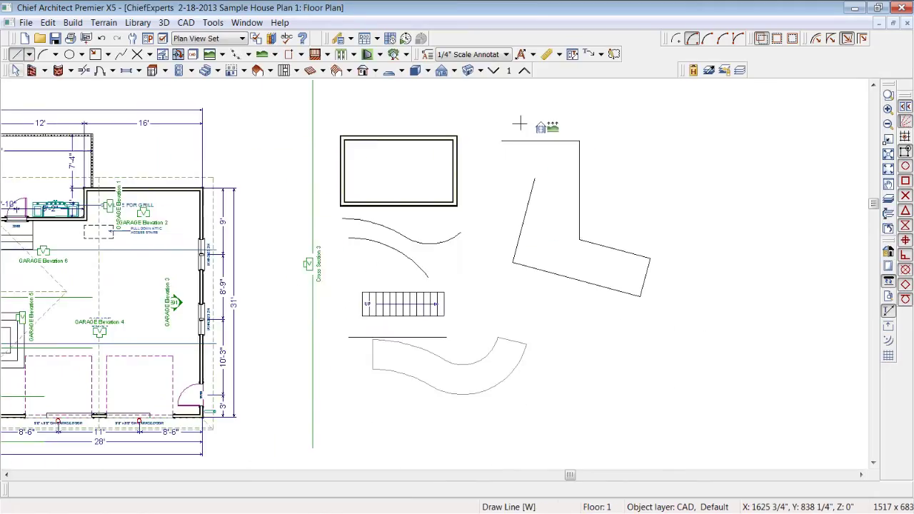
scroll(519, 124, down, 1)
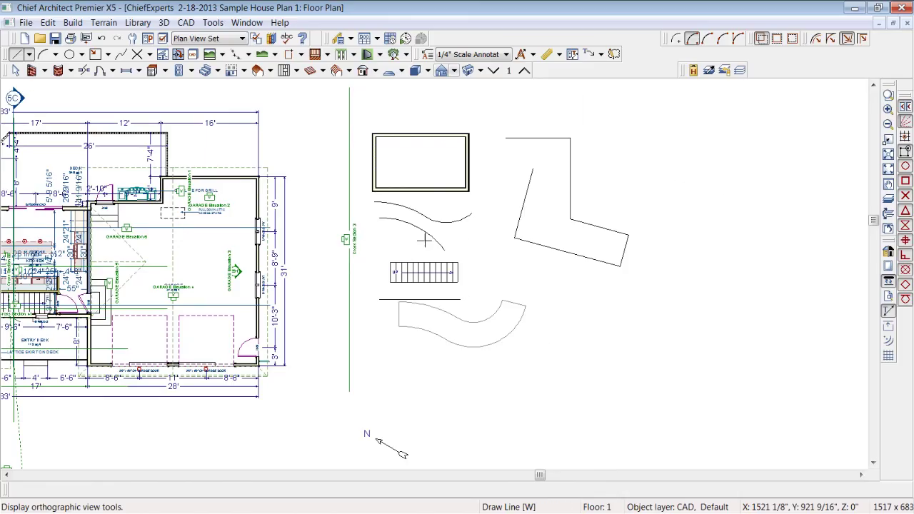
scroll(425, 241, up, 1)
key(shift+y)
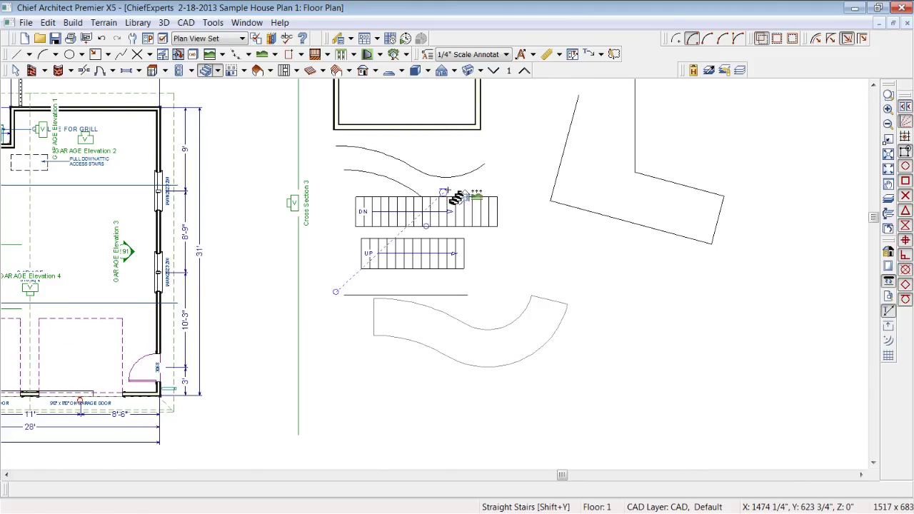
key(w)
Cancel the attempt to close the plan, and shorten the upper stair section to about 7'-7" long.
click(907, 23)
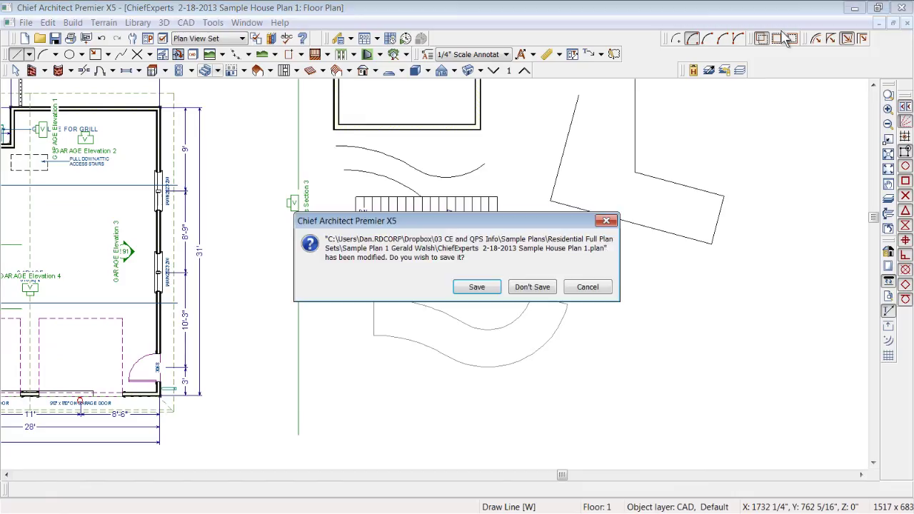
click(588, 288)
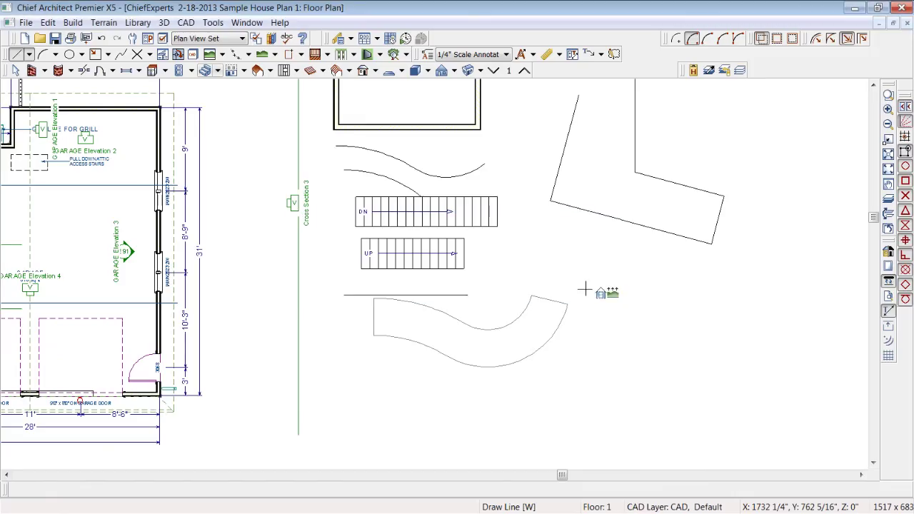
scroll(383, 192, up, 1)
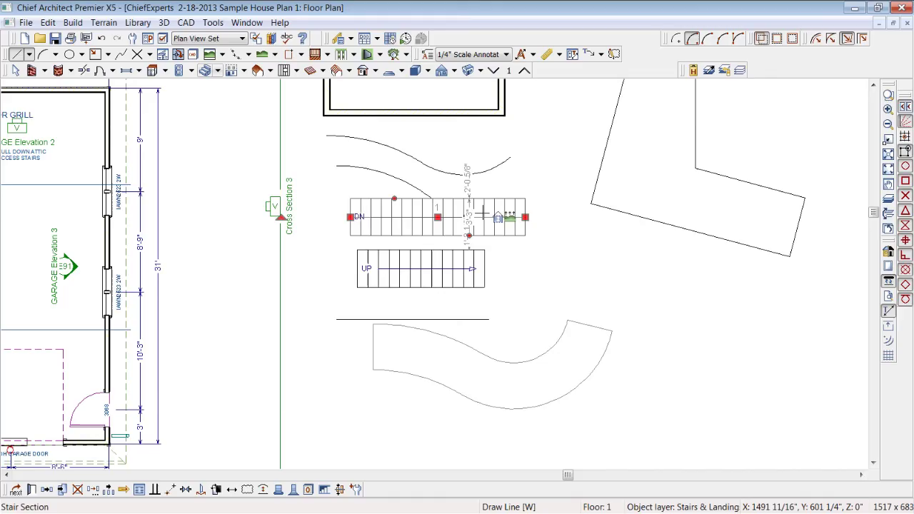
drag(525, 218, 438, 218)
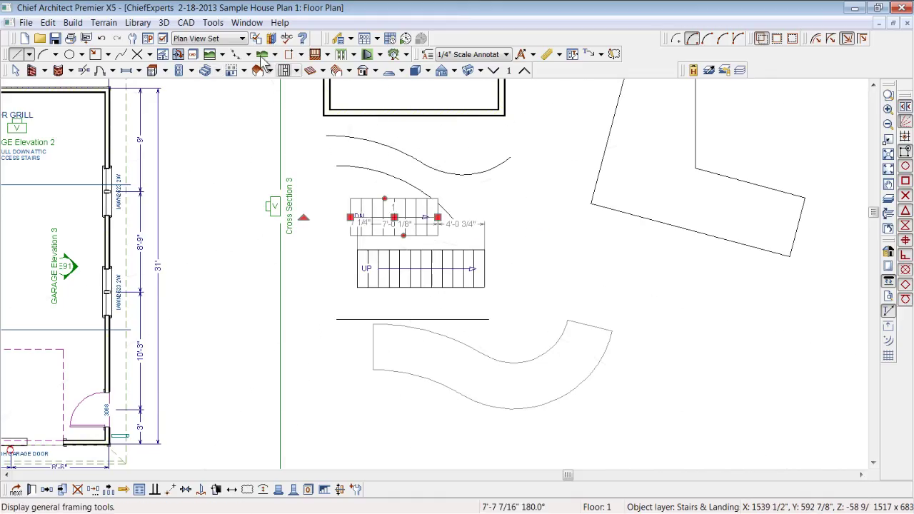
click(217, 70)
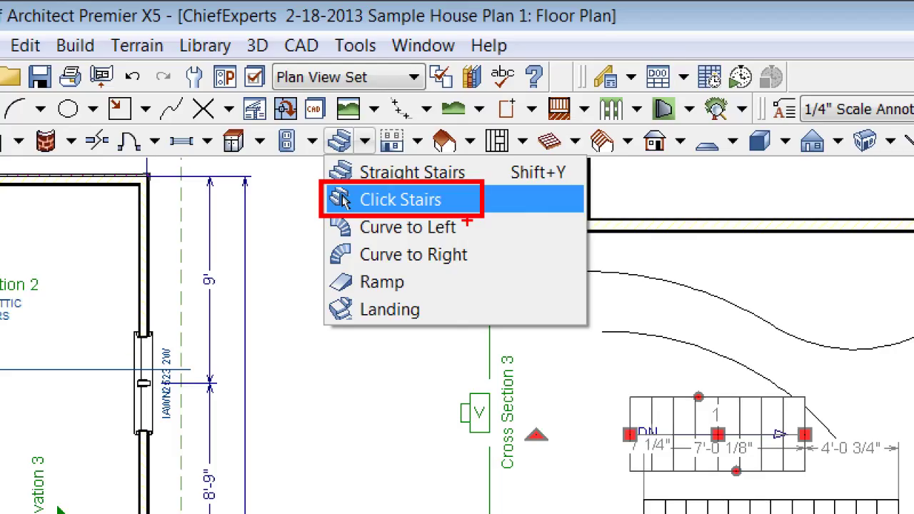
click(343, 200)
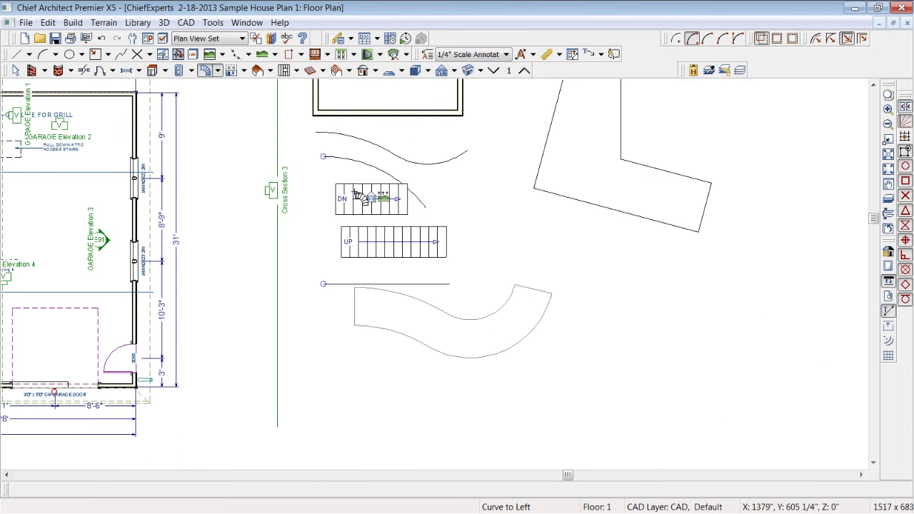
scroll(356, 193, down, 3)
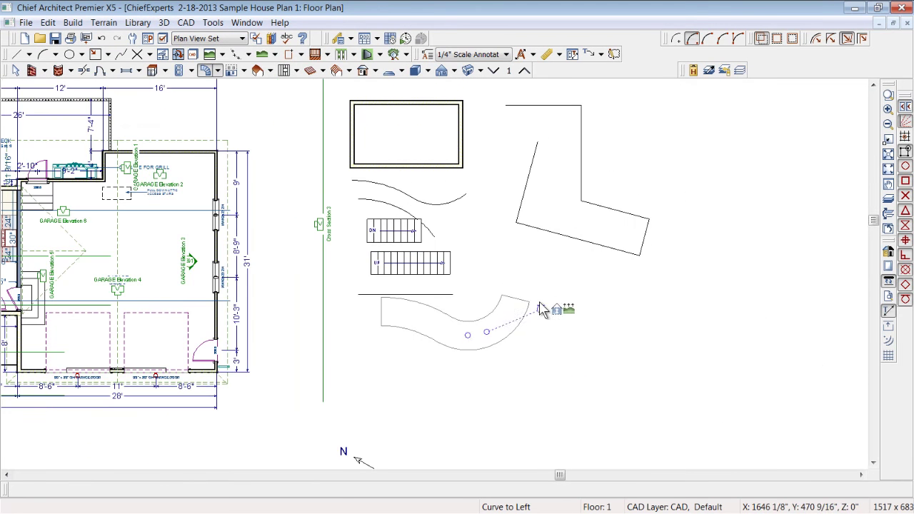
key(space)
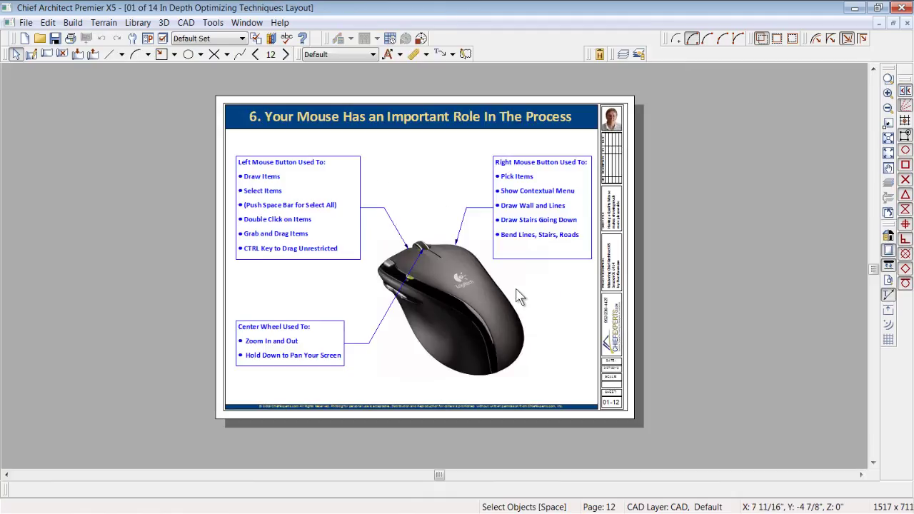
Examine the left button, right button and center wheel notes on layout page 12, and return to the floor plan.
scroll(289, 374, up, 1)
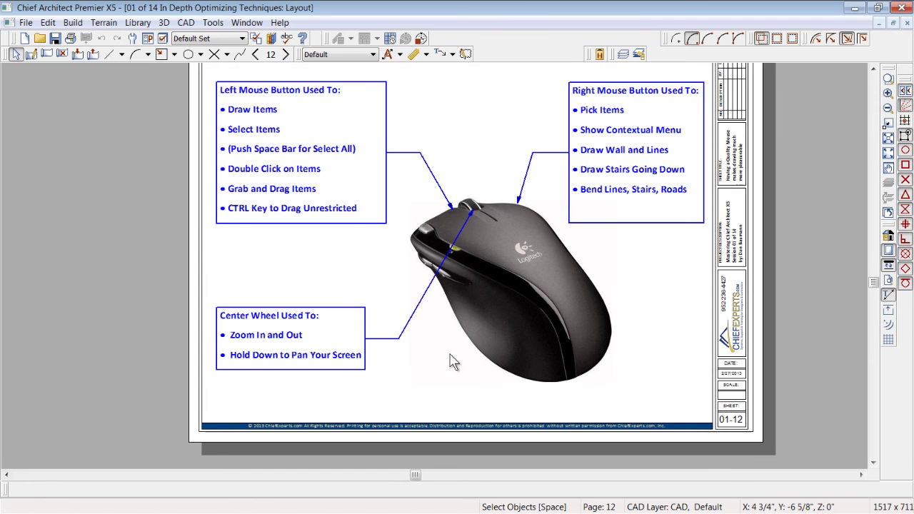
scroll(214, 78, up, 4)
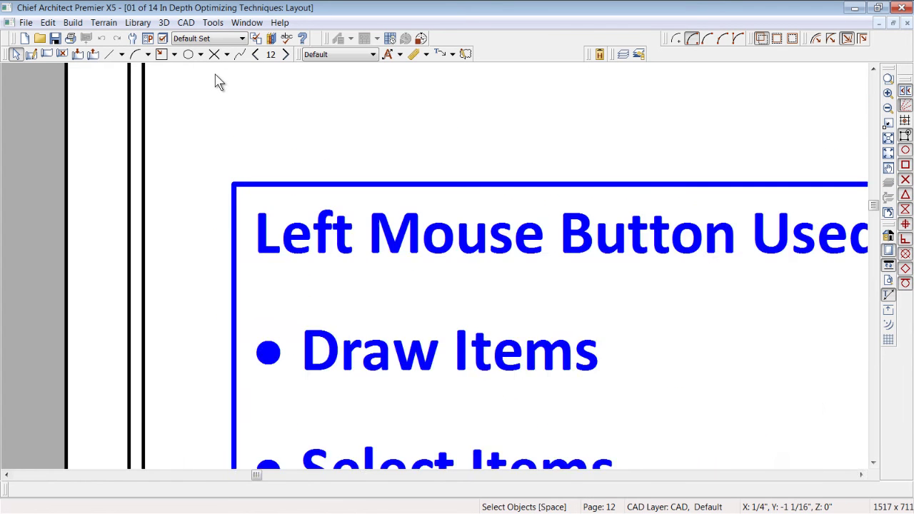
scroll(200, 102, down, 4)
scroll(457, 120, up, 2)
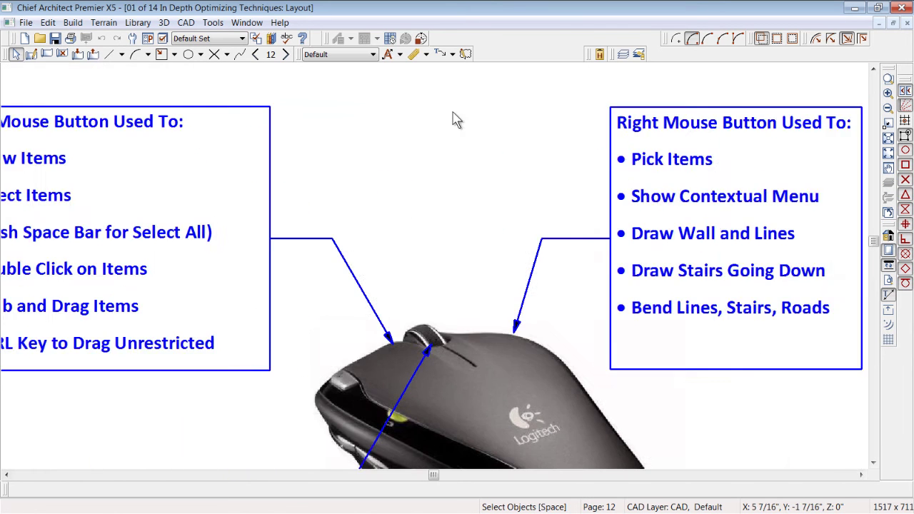
scroll(457, 120, down, 2)
middle_click(433, 208)
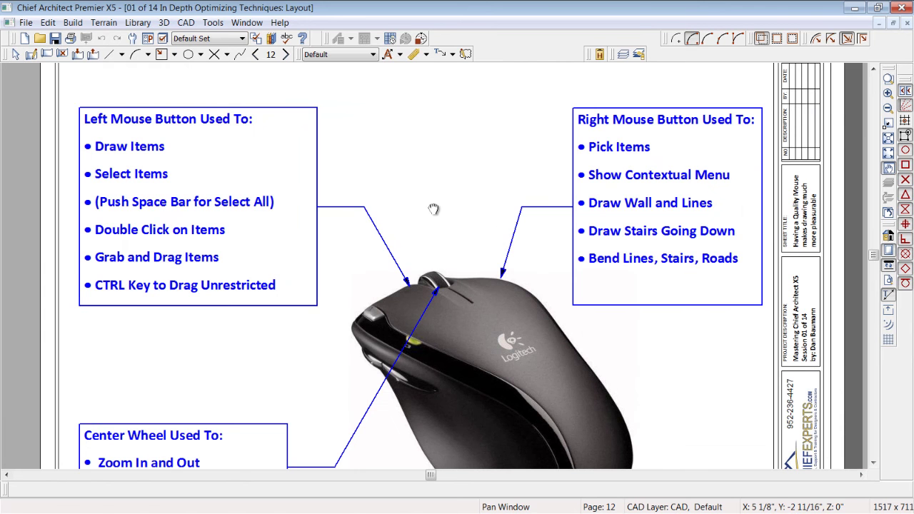
middle_drag(435, 209, 456, 173)
scroll(443, 178, down, 4)
scroll(393, 193, up, 1)
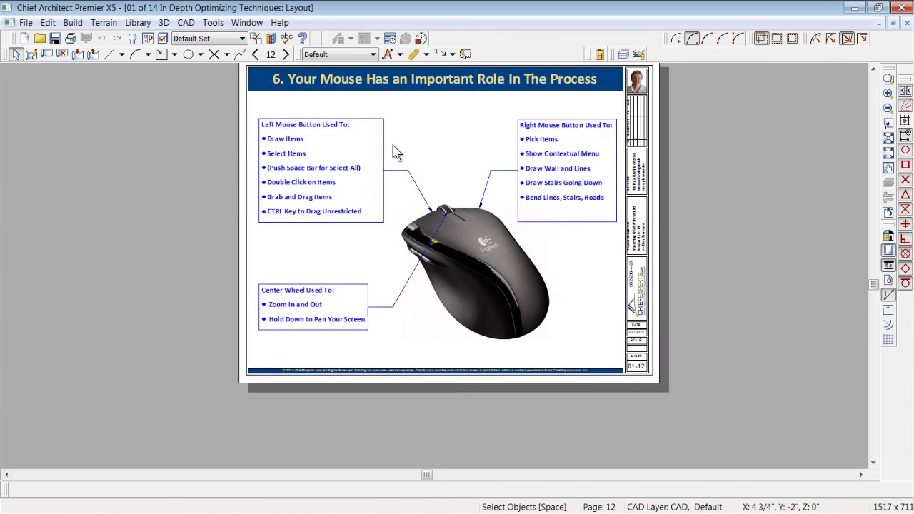
scroll(428, 179, down, 1)
scroll(456, 28, up, 1)
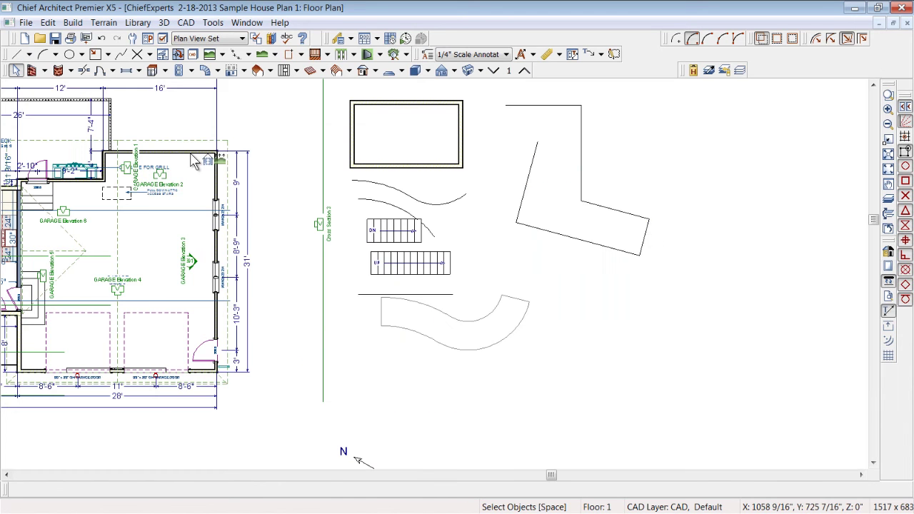
scroll(674, 251, down, 1)
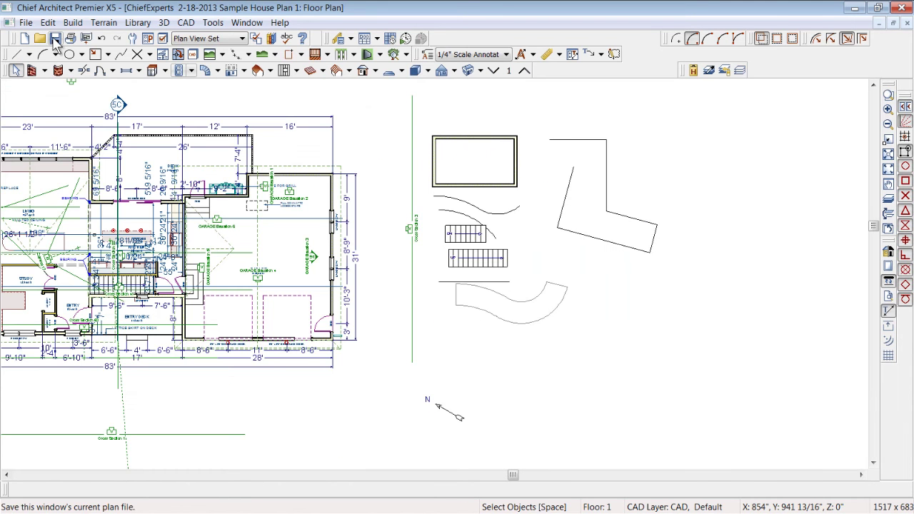